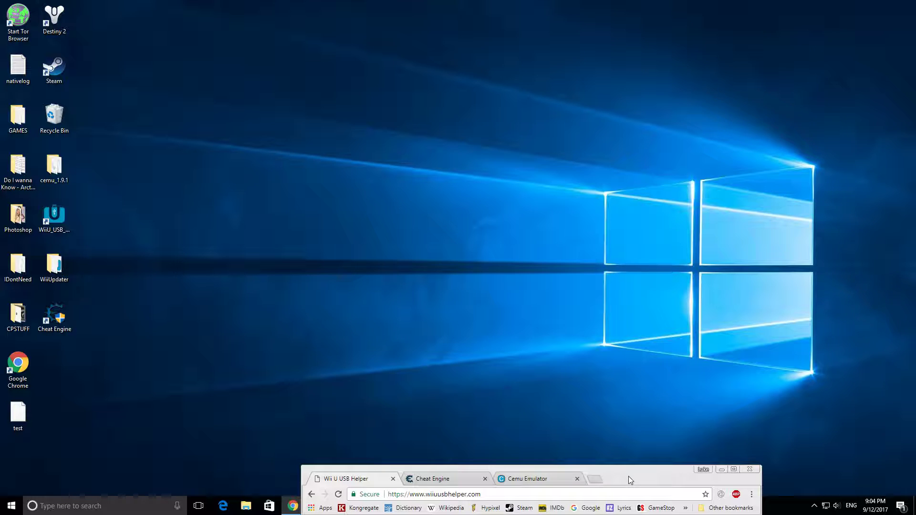
Bring the browser window fully into view and examine the download section of the Wii U USB Helper website
left_click_drag(634, 474, 569, 54)
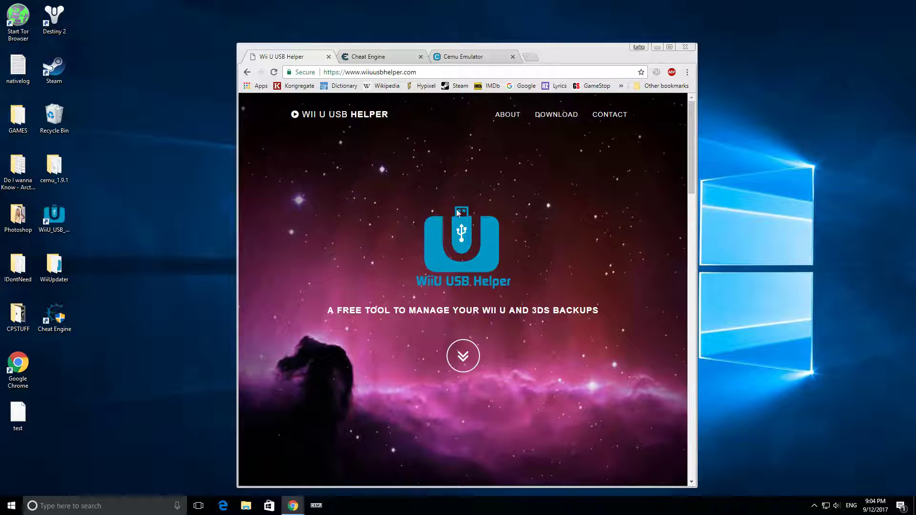
scroll(439, 265, "down", 15)
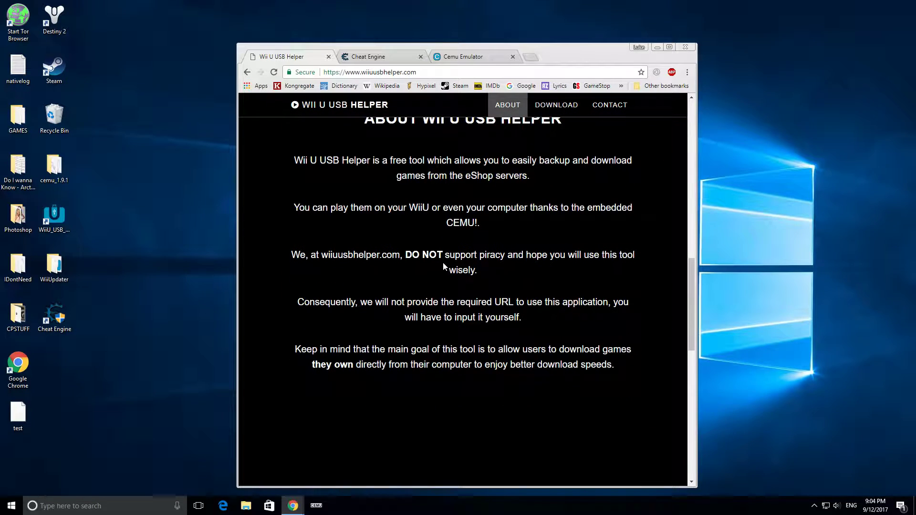
scroll(442, 266, "down", 2)
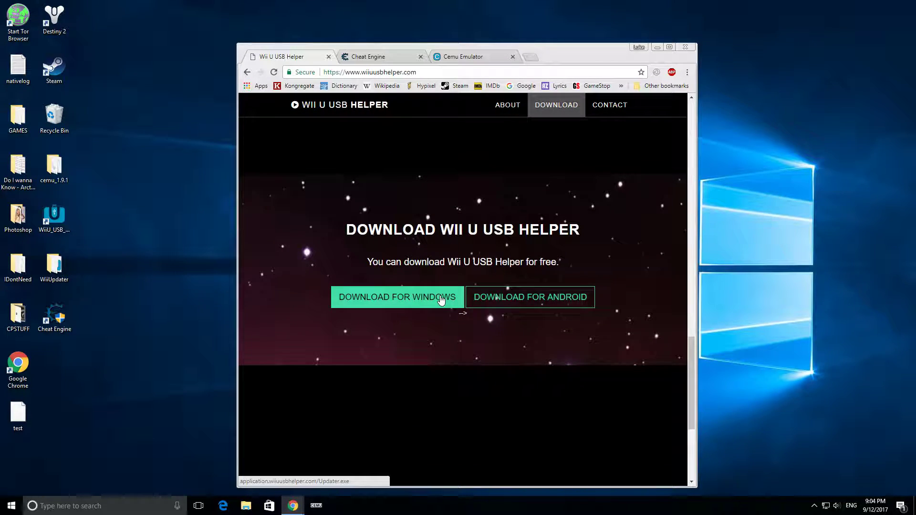
Look through the files in the WiiUpdater folder on the desktop and close the folder
double_click(61, 266)
double_click(62, 266)
scroll(390, 279, "down", 3)
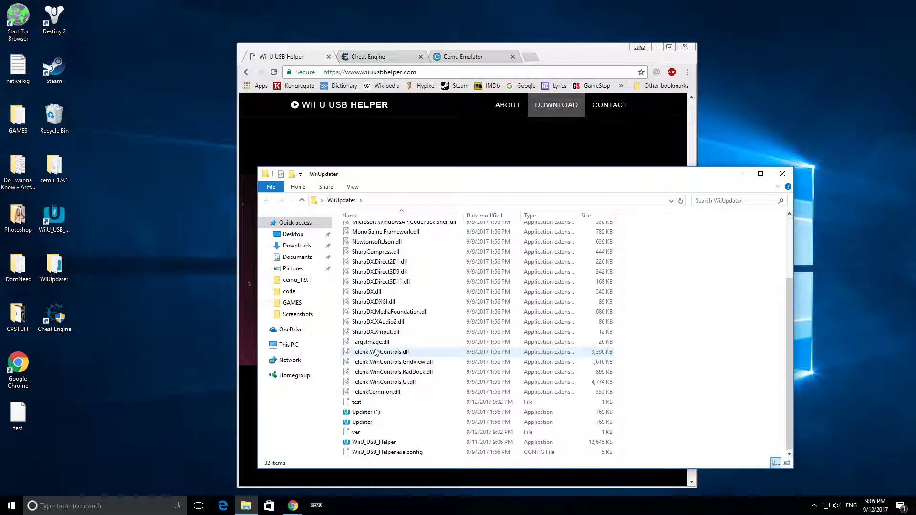
scroll(377, 330, "up", 3)
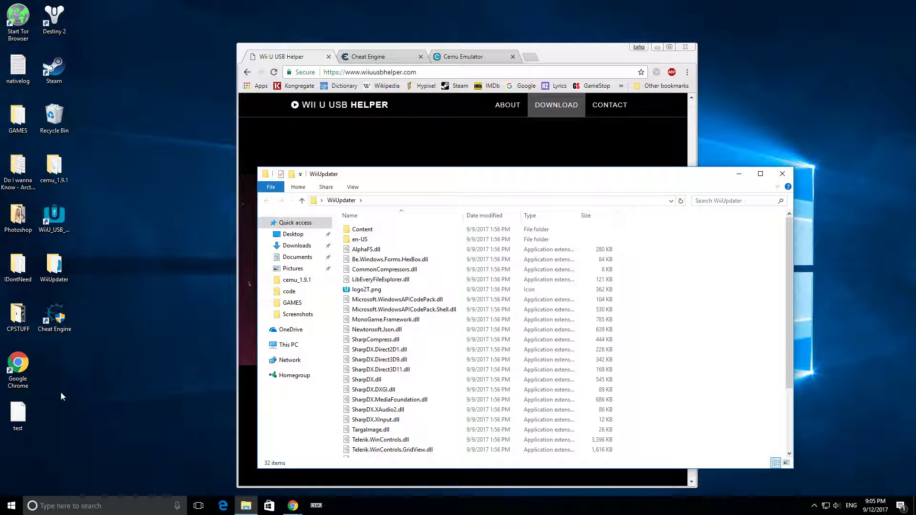
left_click(783, 173)
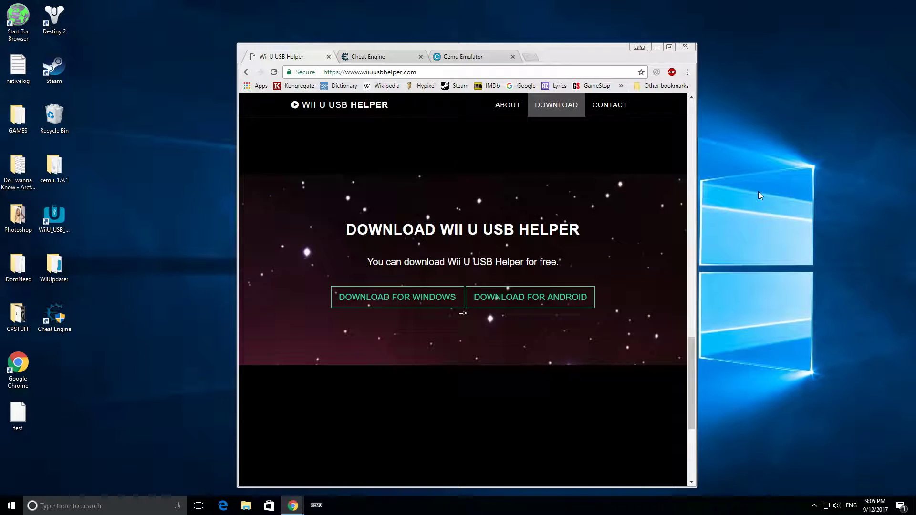
Review the Cemu website's requirements and its latest version download section, and minimize the browser
left_click(477, 55)
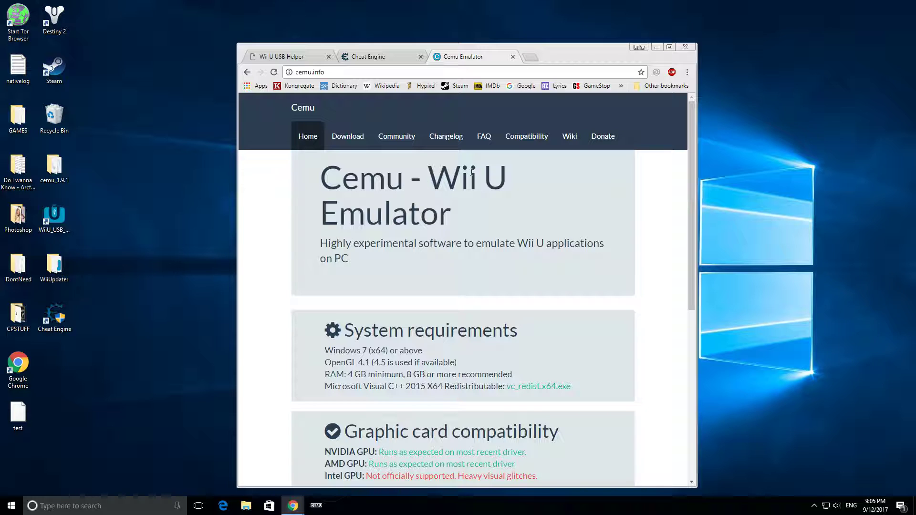
scroll(349, 225, "down", 4)
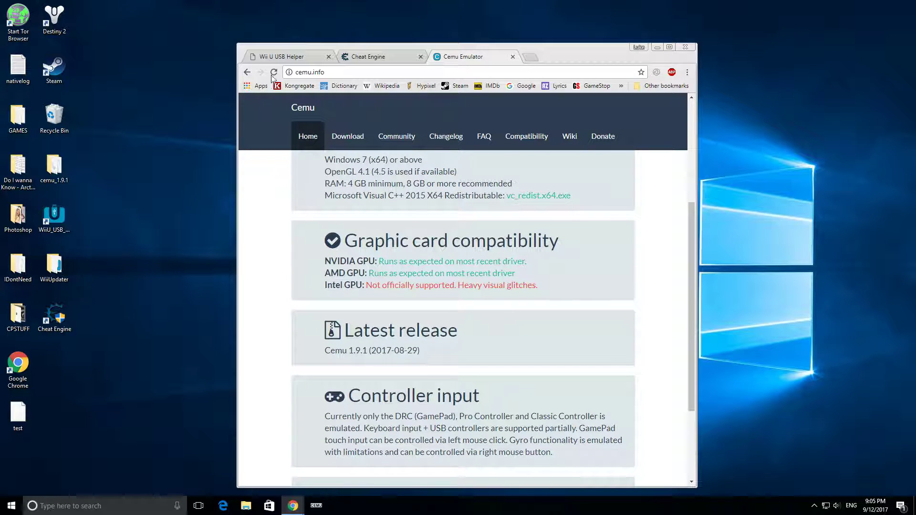
scroll(270, 259, "up", 4)
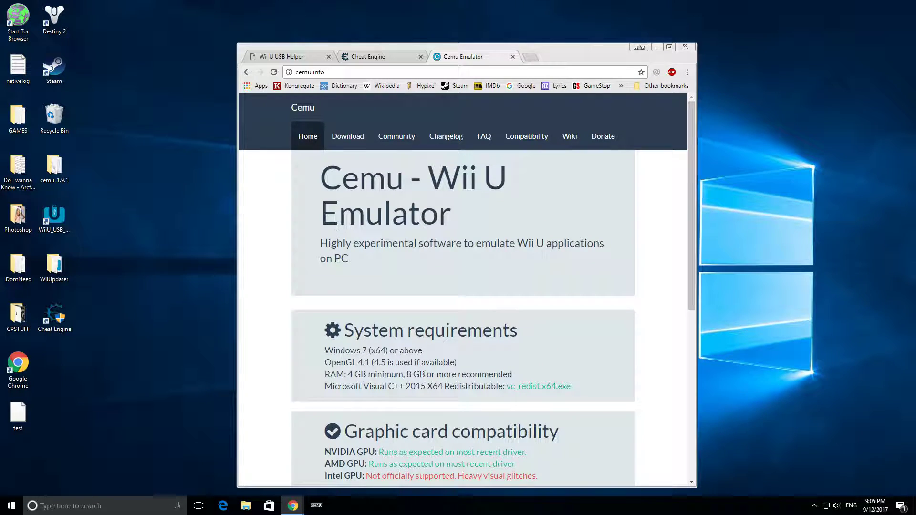
scroll(325, 253, "down", 2)
left_click(335, 142)
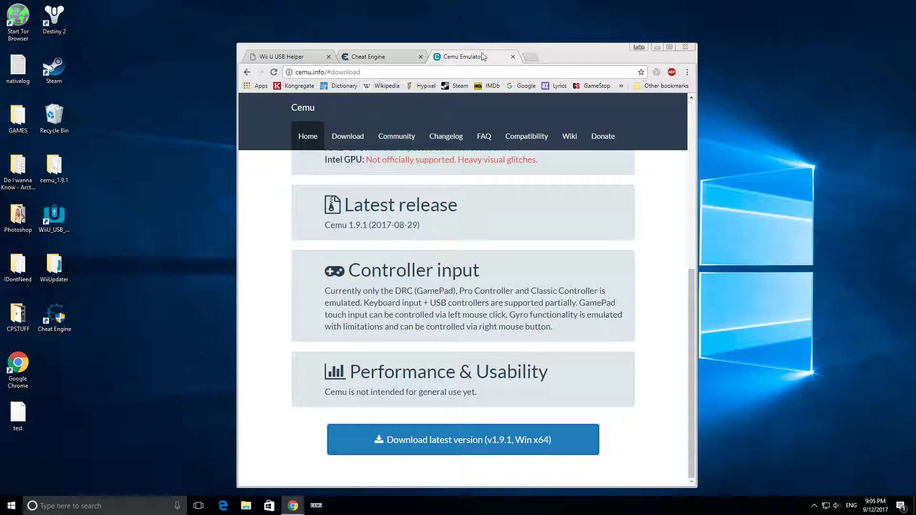
left_click(657, 48)
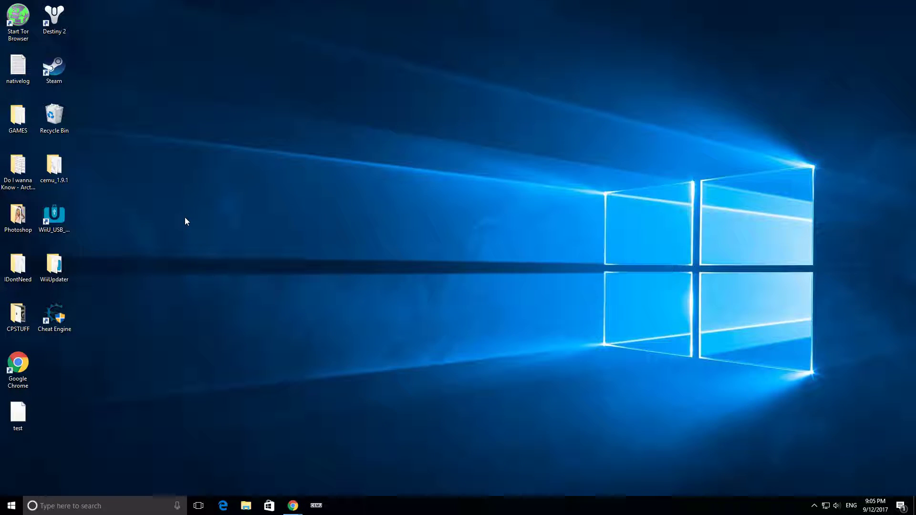
Launch Wii U USB Helper from the desktop and search the game library for "Zelda Brea"
double_click(57, 216)
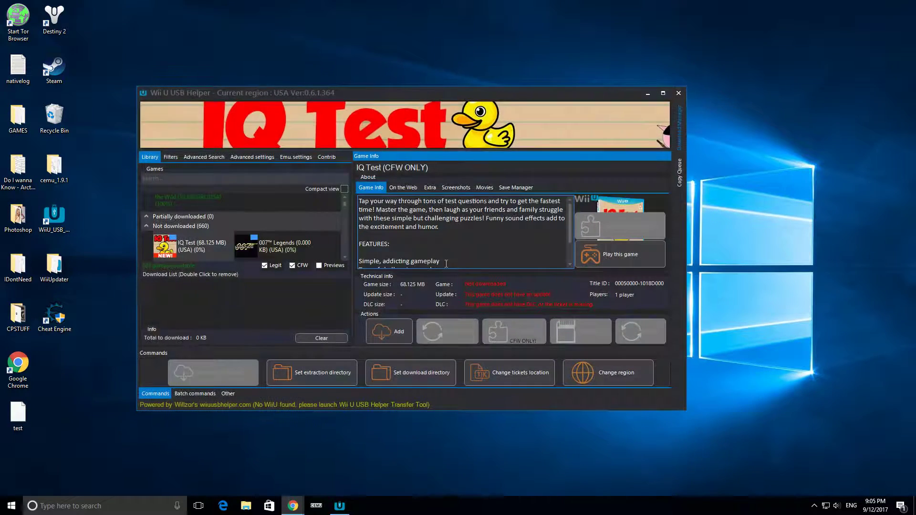
left_click(186, 181)
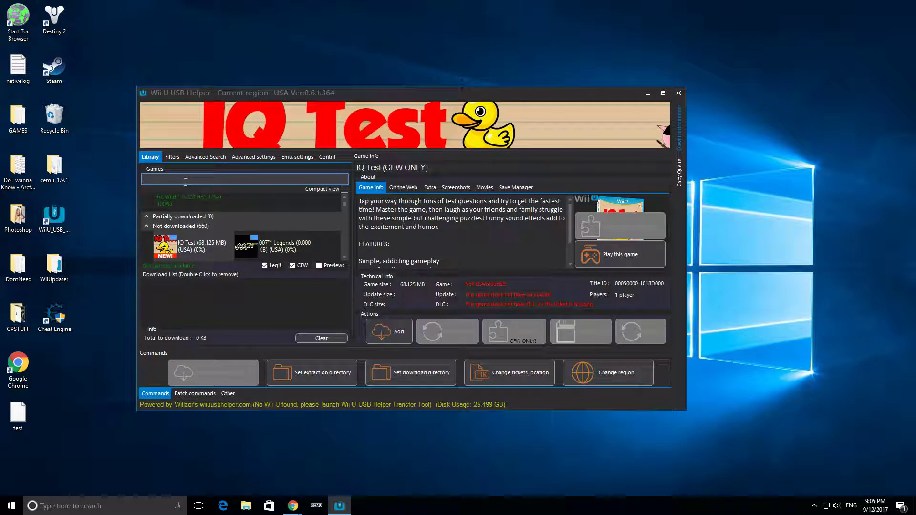
type("Zeld")
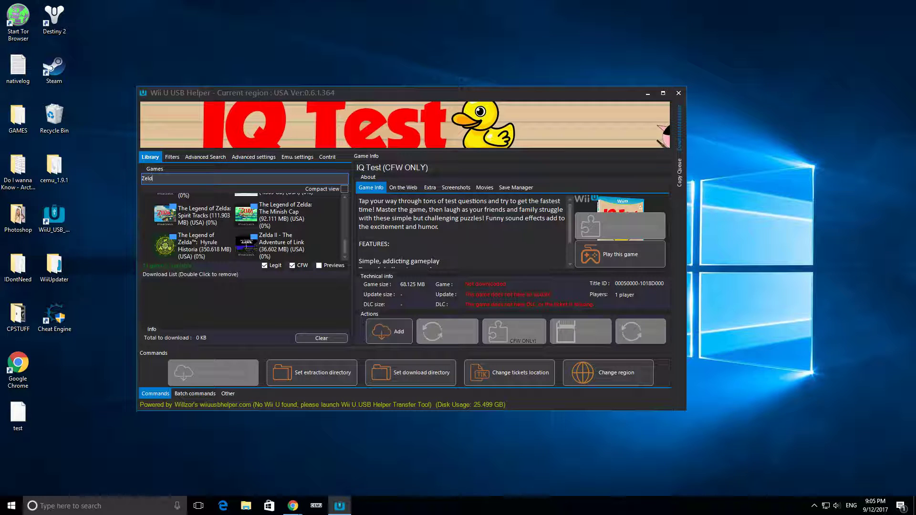
type("a Brea")
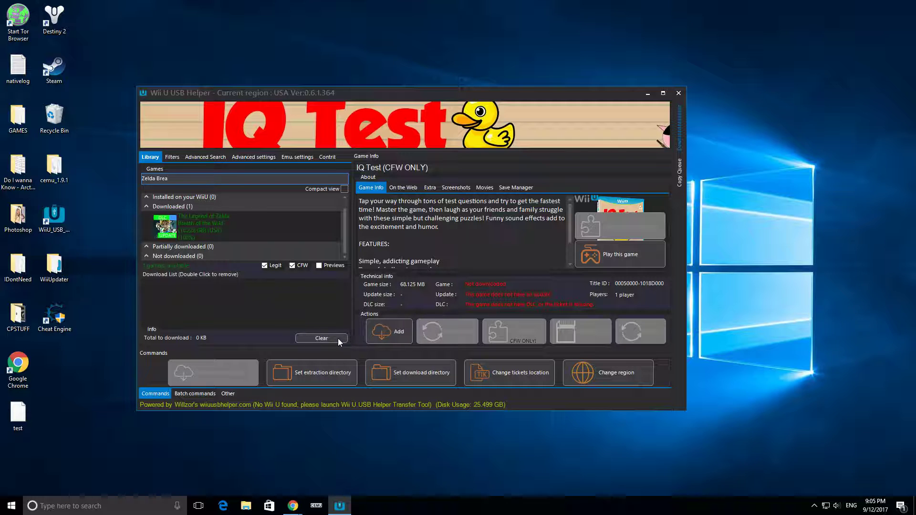
View the WiiUGames folder under Documents in the extraction directory chooser and close it without selecting a folder
left_click(310, 373)
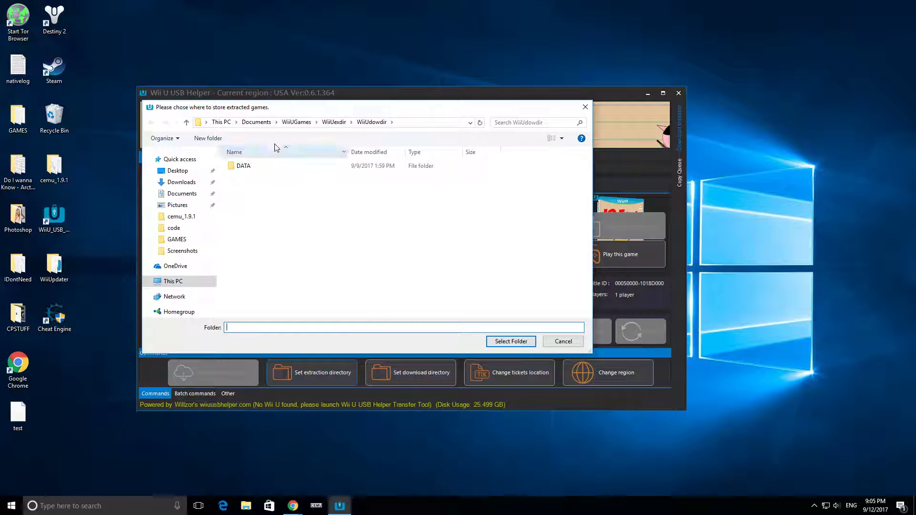
left_click(267, 126)
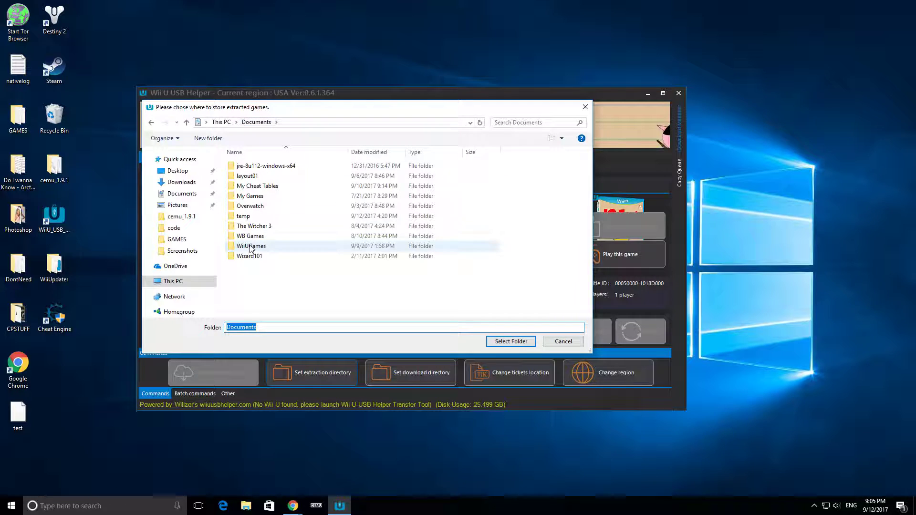
double_click(254, 248)
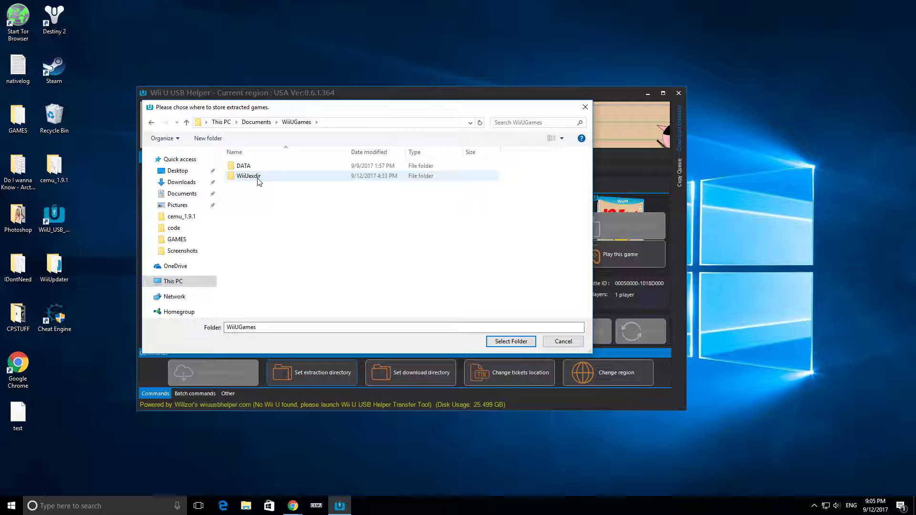
left_click(584, 108)
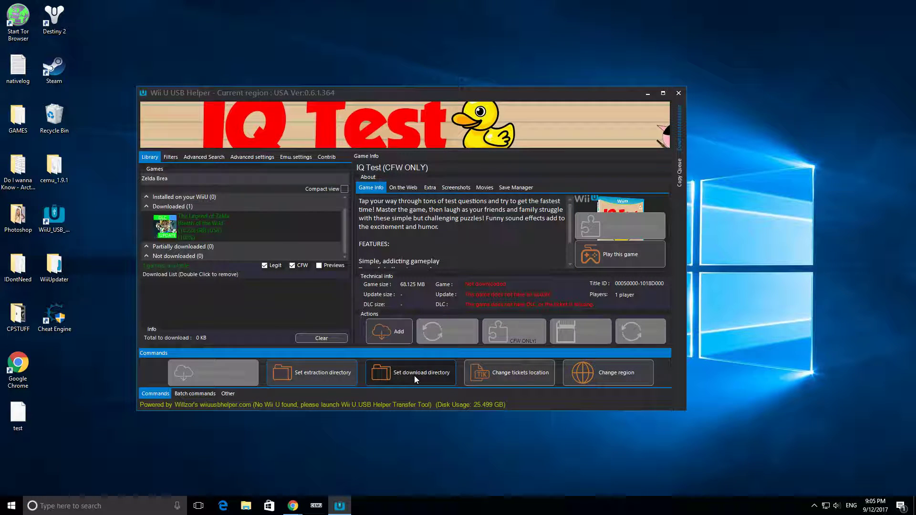
View the WiiUexdir folder in the download directory chooser and close it without selecting a folder
left_click(416, 374)
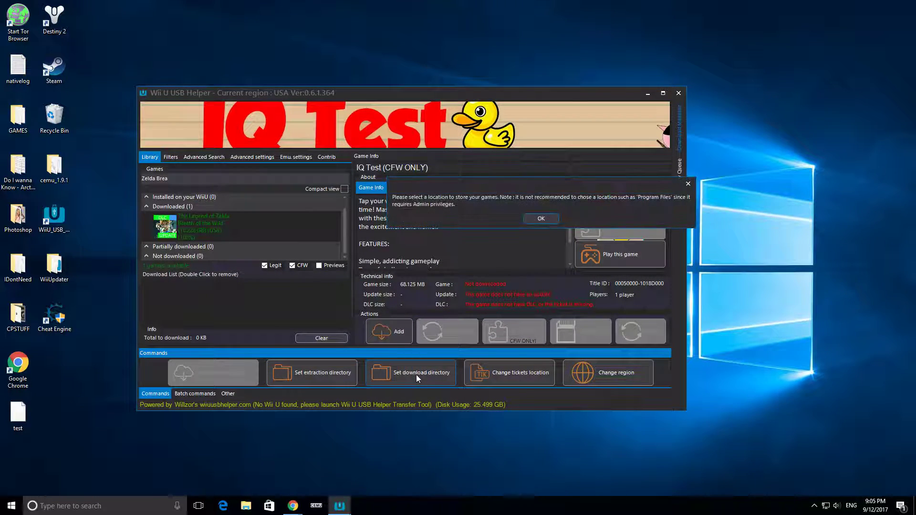
left_click(534, 215)
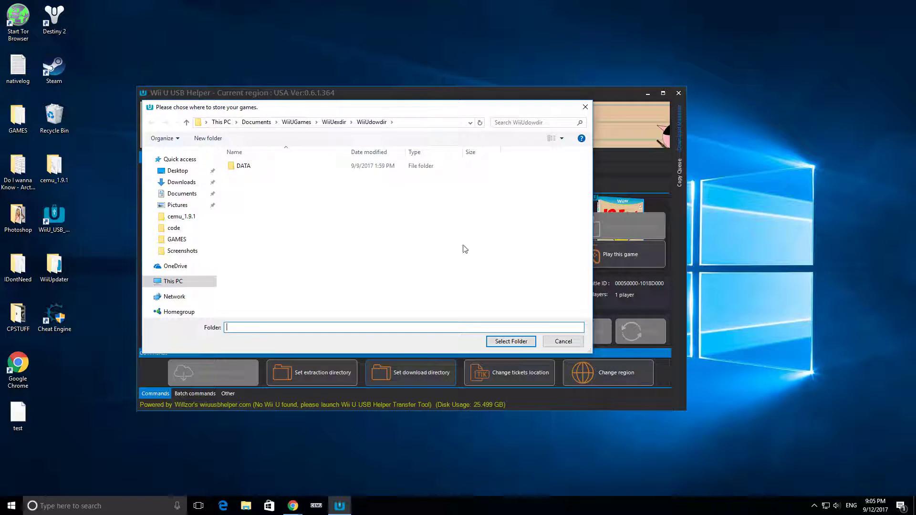
left_click(334, 123)
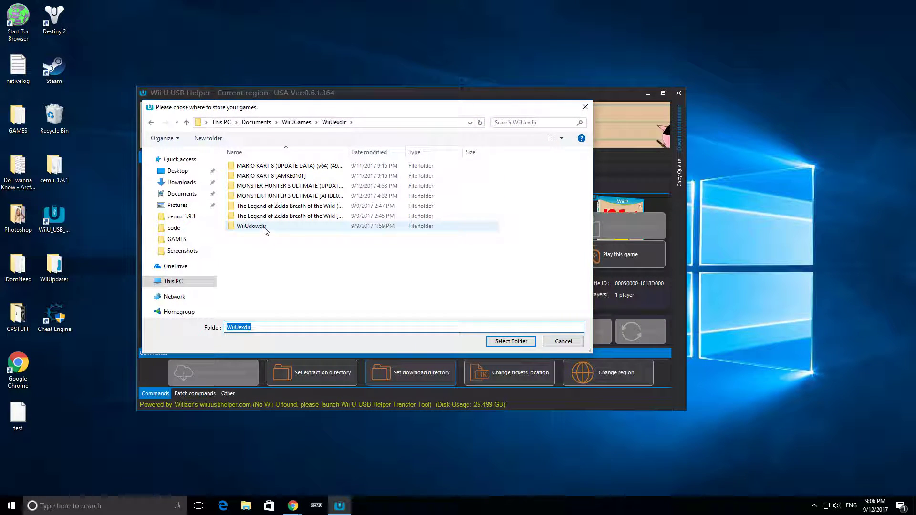
left_click(585, 107)
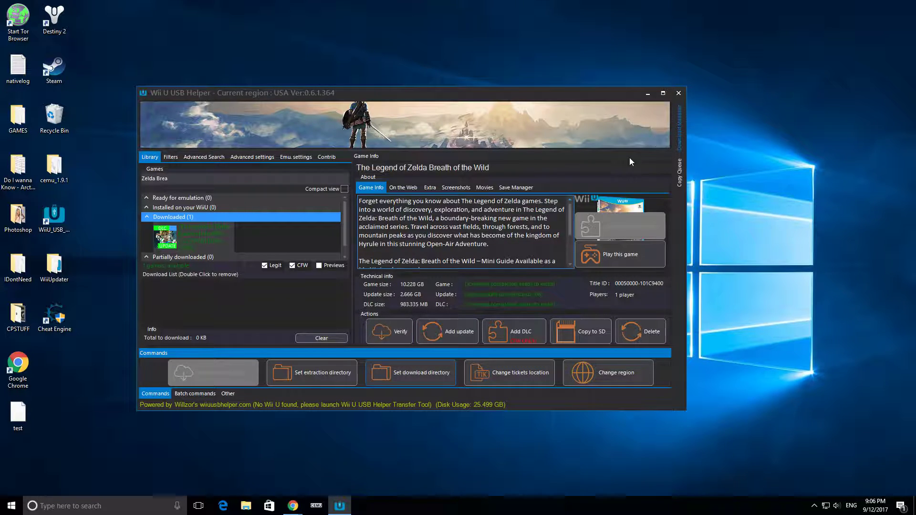
Enable the Unpack action for finished downloads in the Download Manager and close Wii U USB Helper
left_click(678, 139)
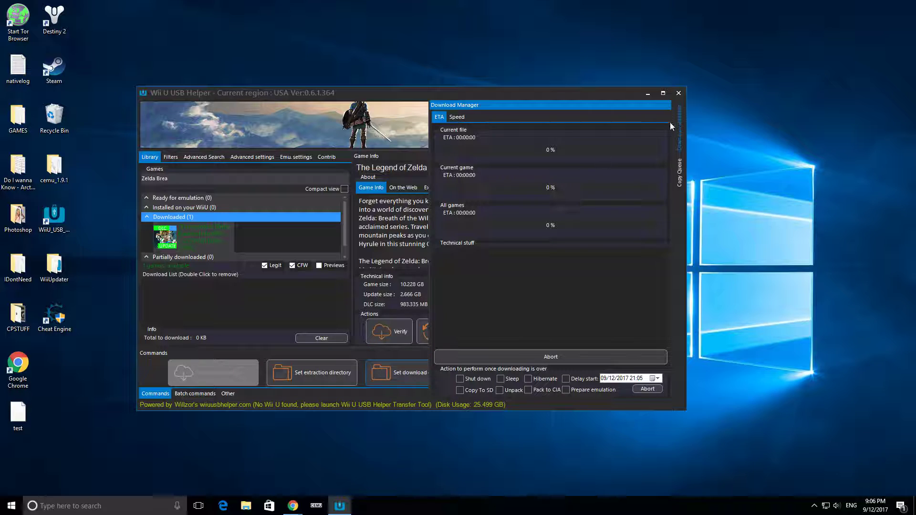
left_click(382, 296)
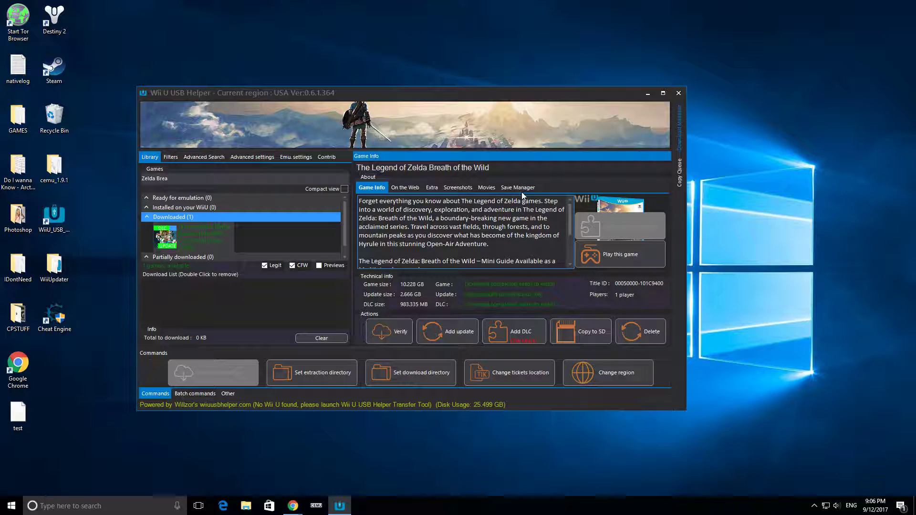
mouse_move(683, 139)
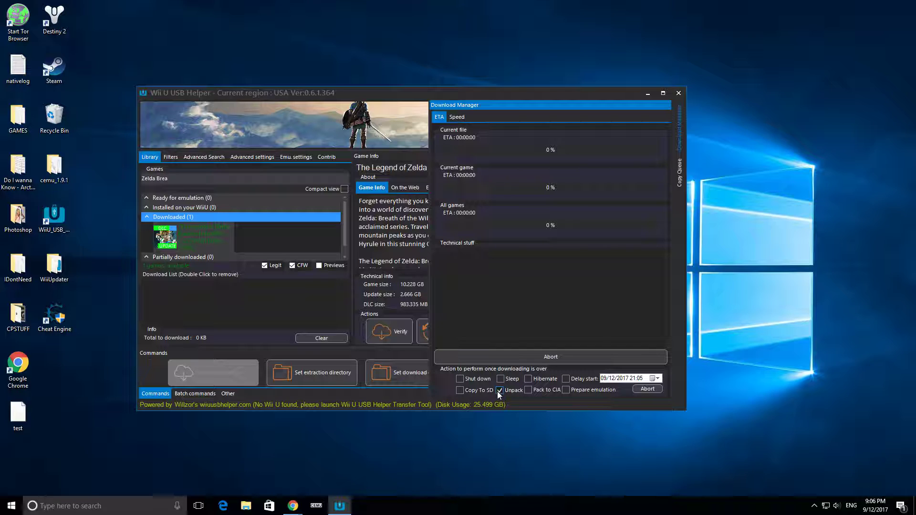
left_click(680, 93)
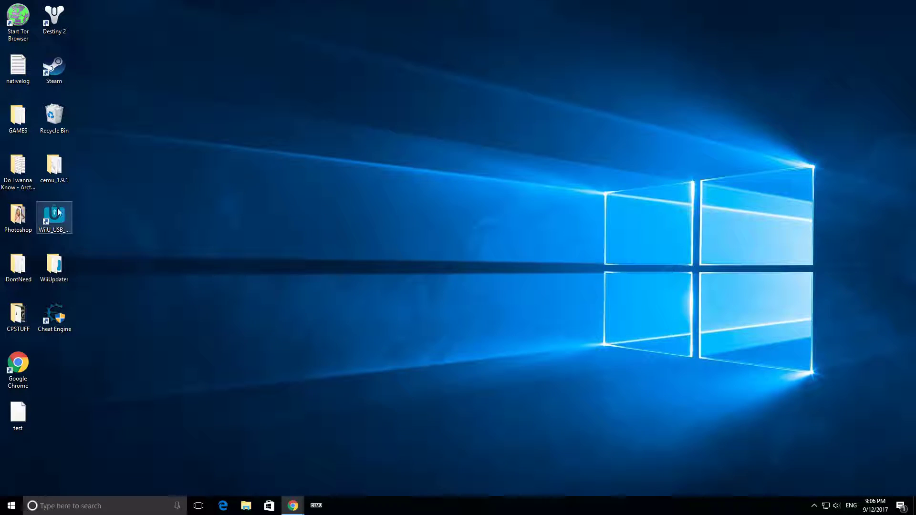
Launch Cemu, view the downloads on its linked Cemuhook website, and move the browser window off the emulator
left_click(318, 506)
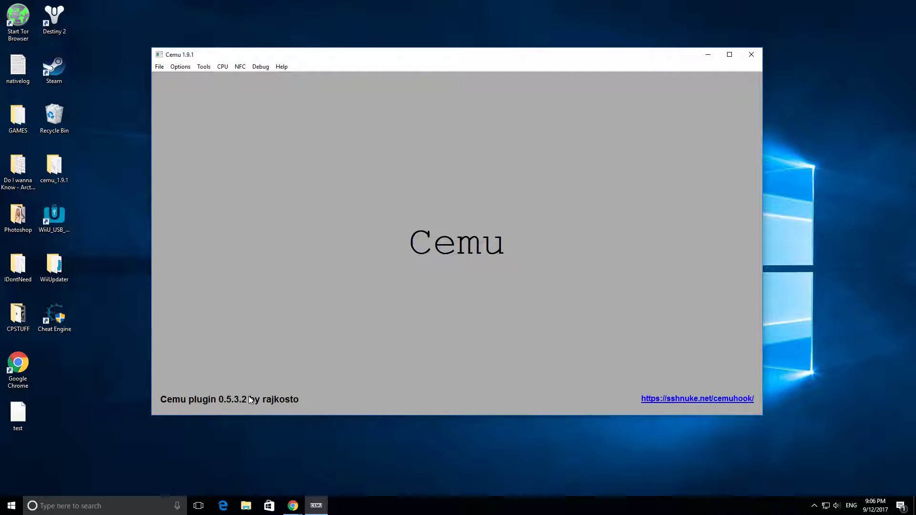
left_click(681, 399)
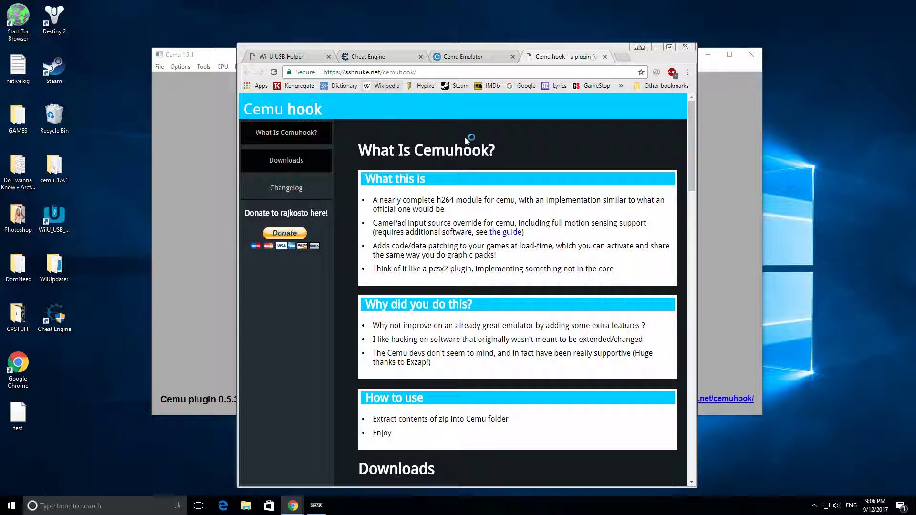
scroll(530, 193, "down", 6)
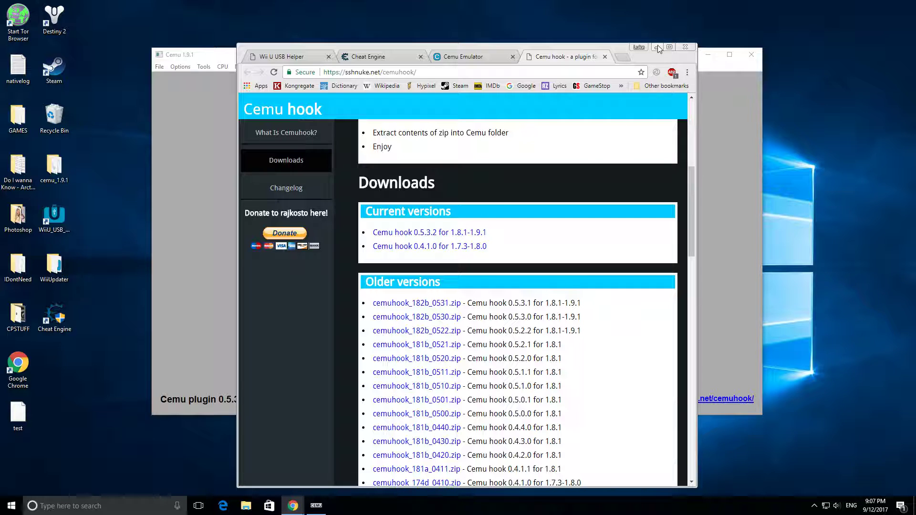
left_click_drag(626, 47, 630, 451)
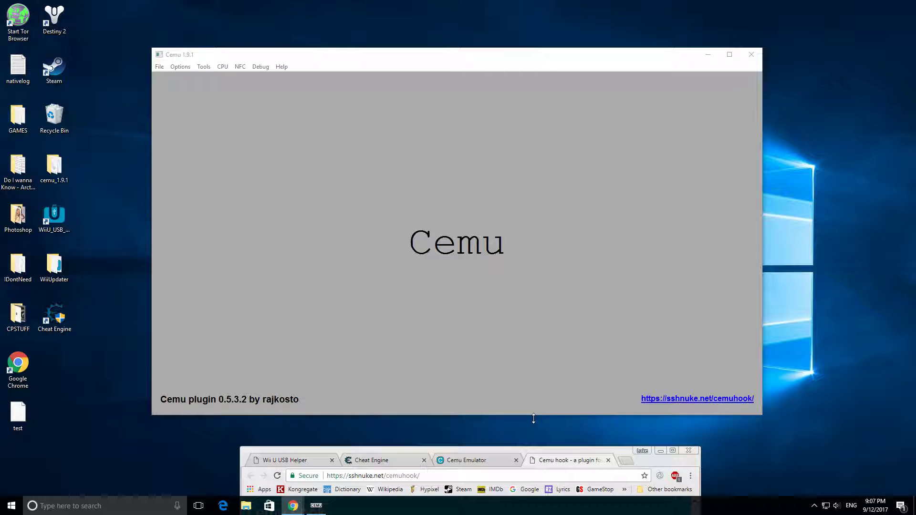
Bring up Cemu's game file chooser and browse from Documents through WiiUGames to the WiiUexdir folder
left_click(209, 53)
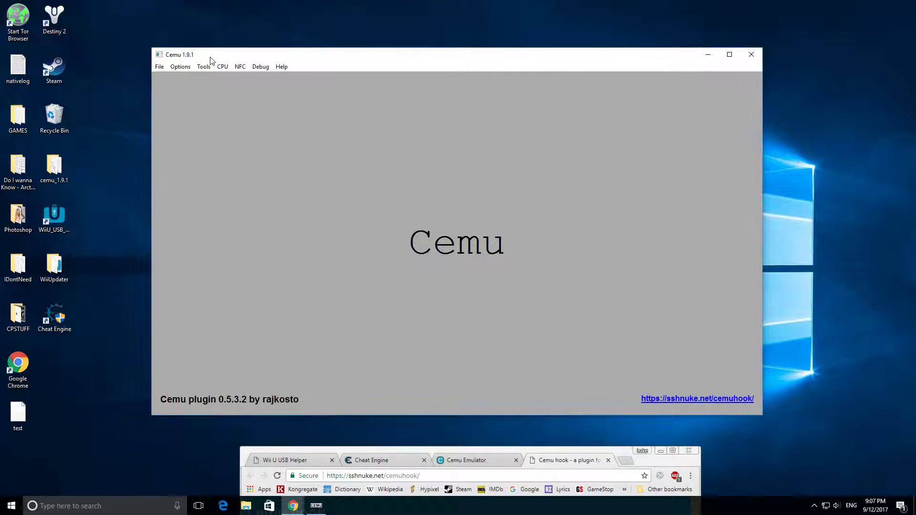
left_click(160, 67)
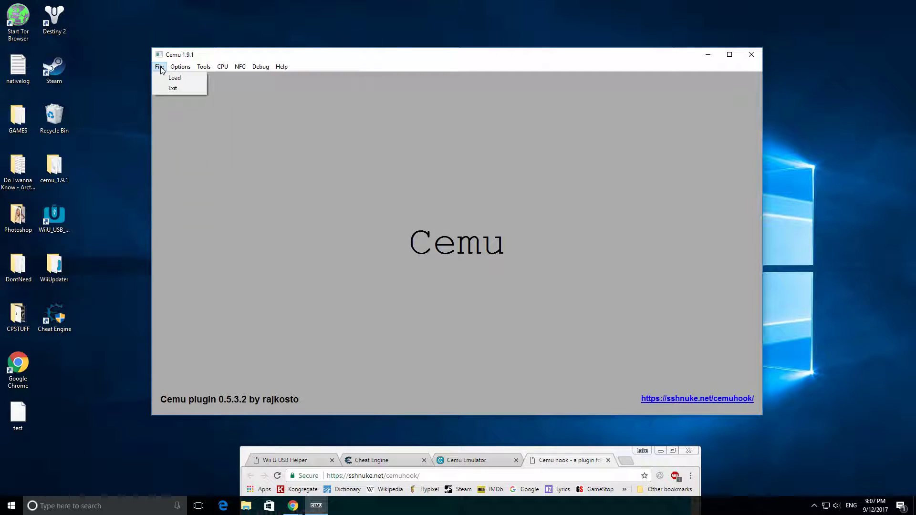
left_click(165, 77)
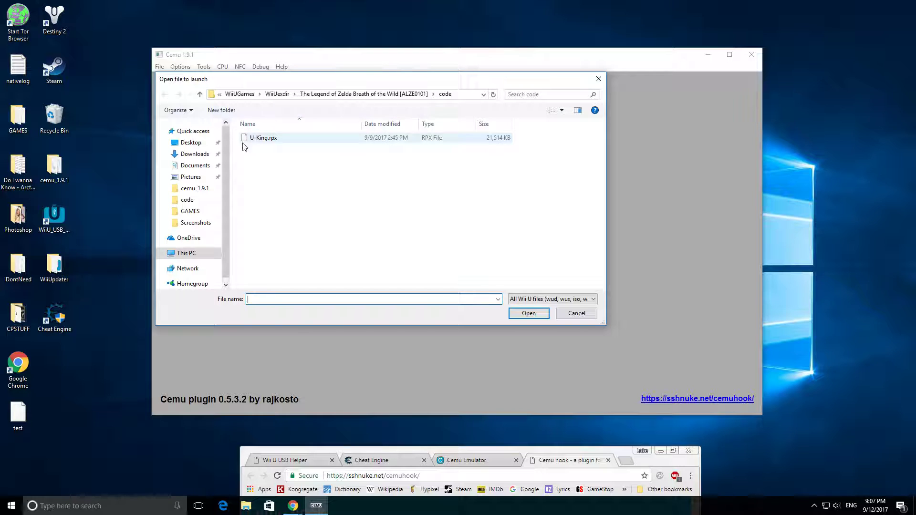
left_click(244, 93)
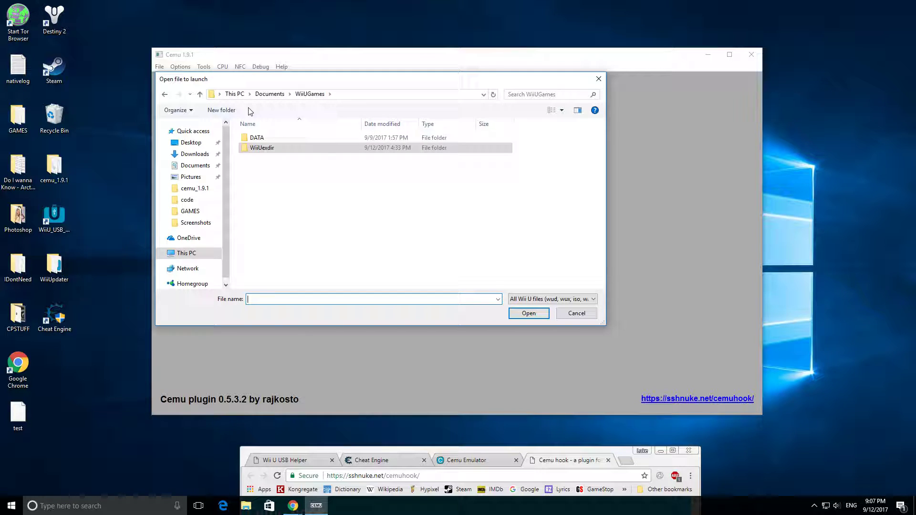
left_click(266, 148)
left_click(266, 94)
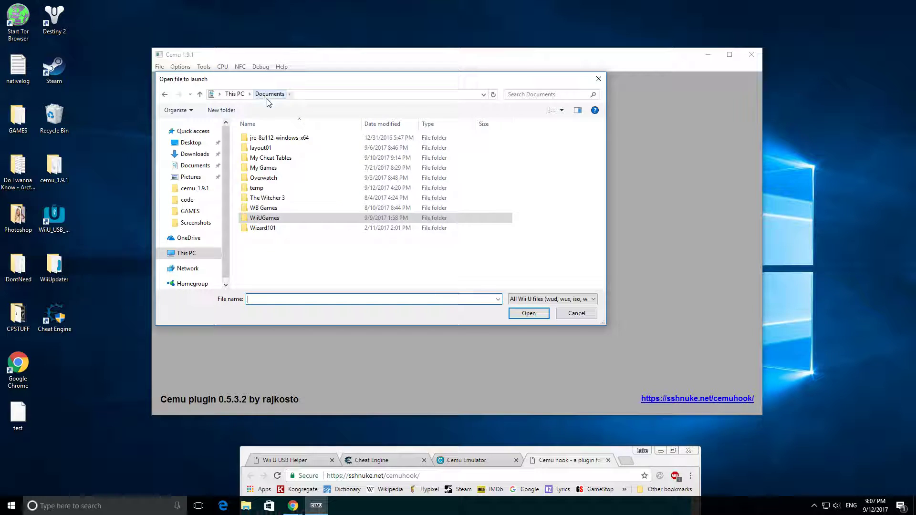
double_click(258, 220)
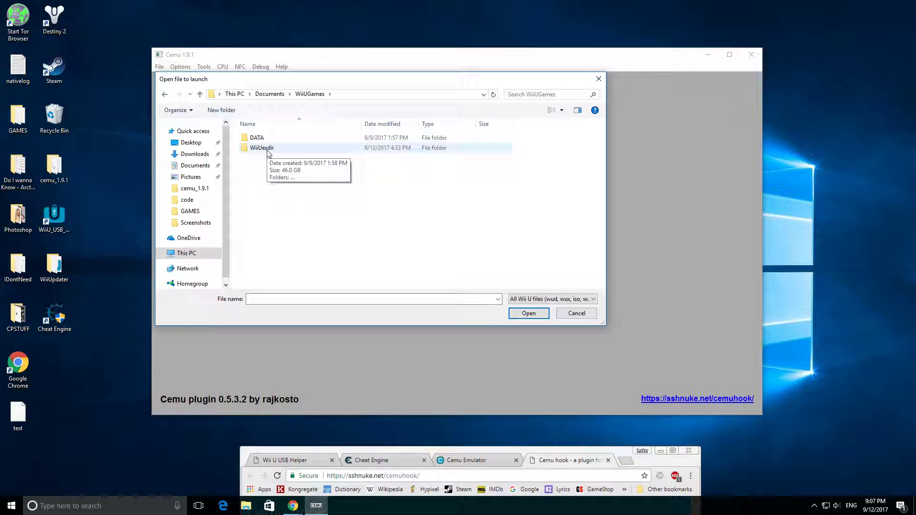
double_click(262, 148)
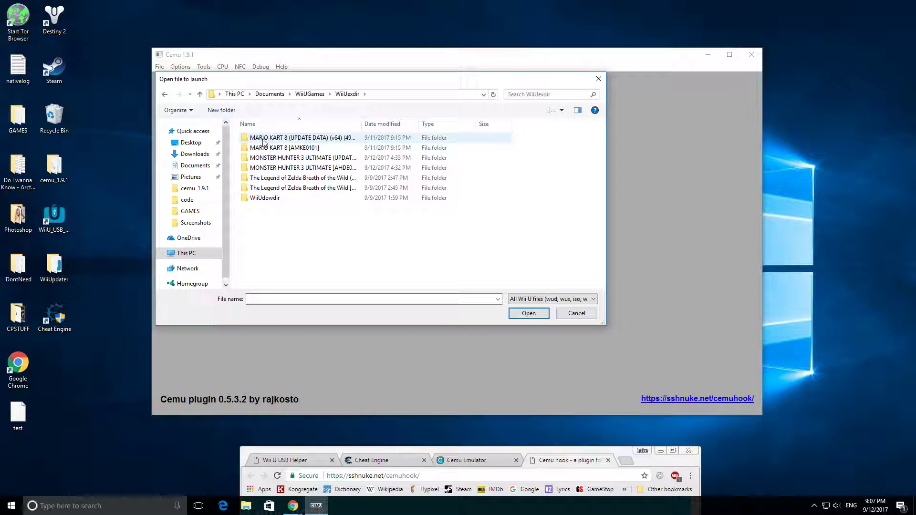
Load U-King.rpx from the code folder of The Legend of Zelda Breath of the Wild [ALZE0101] in Cemu
double_click(296, 188)
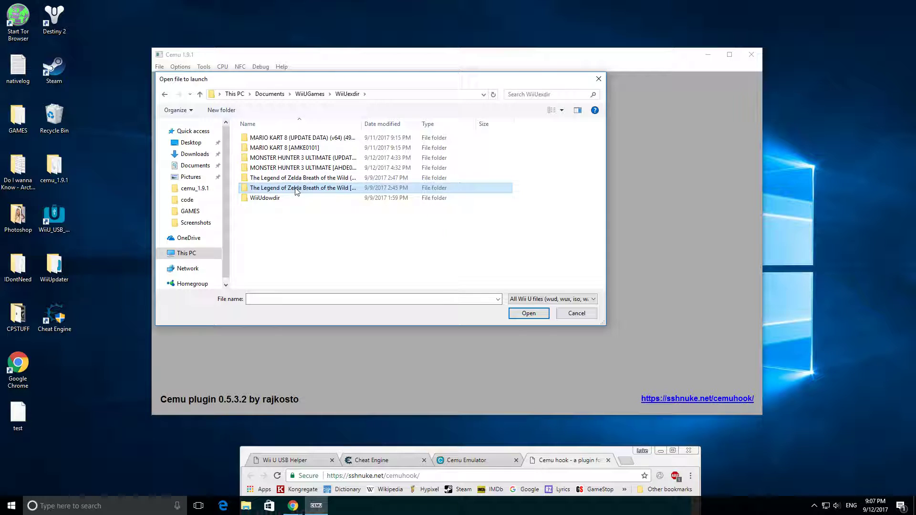
double_click(269, 138)
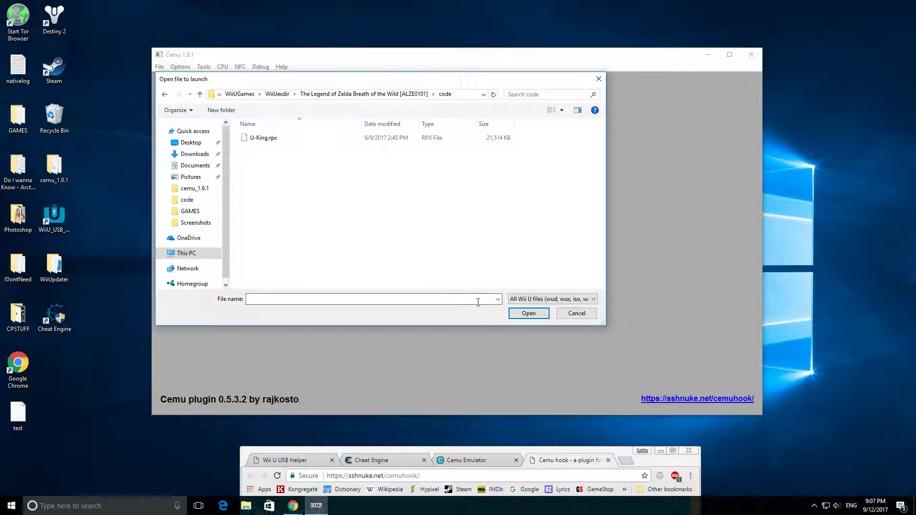
left_click(306, 142)
left_click(530, 313)
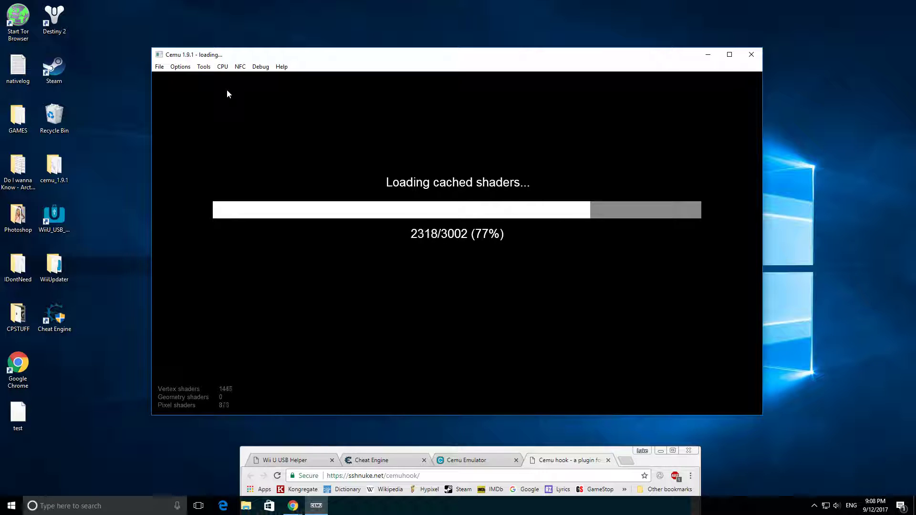
Enable the GX2SetGPUFence skip (HACK) option and continue the game from the 09/12/2017 22:42 Faron Grasslands save
left_click(184, 68)
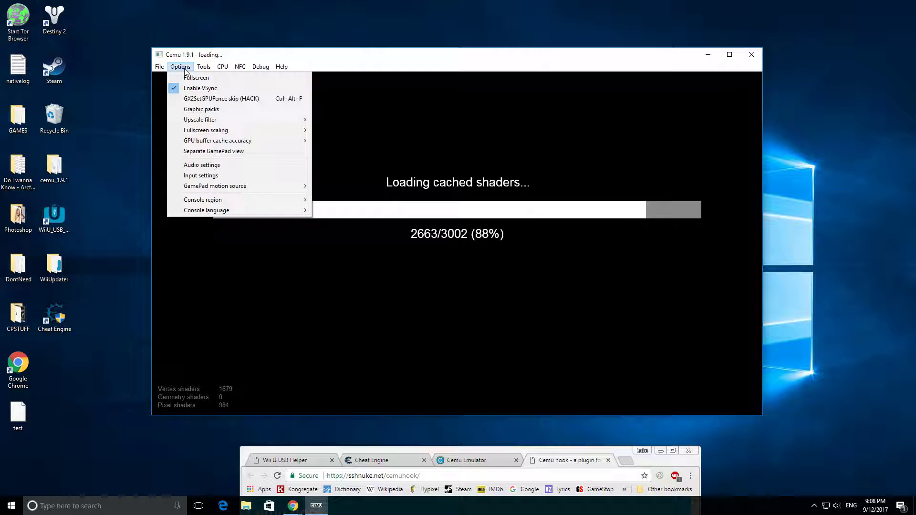
left_click(211, 99)
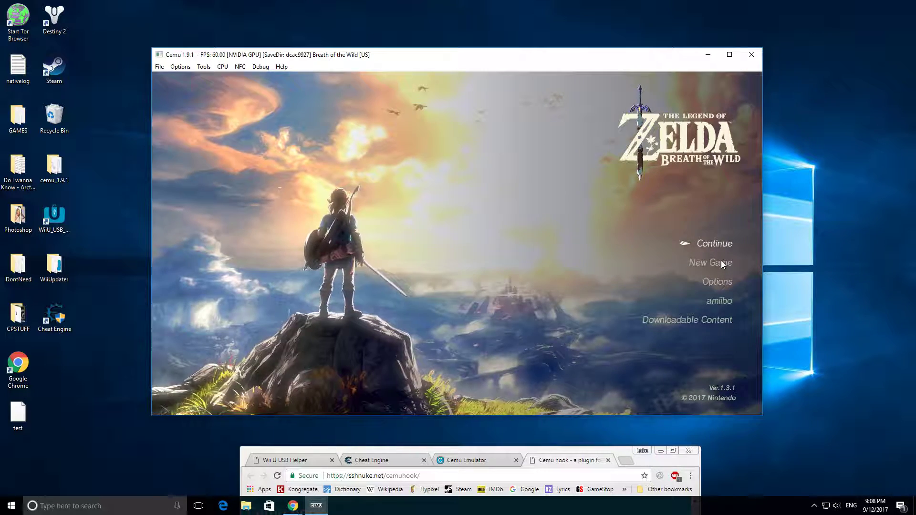
key("Return")
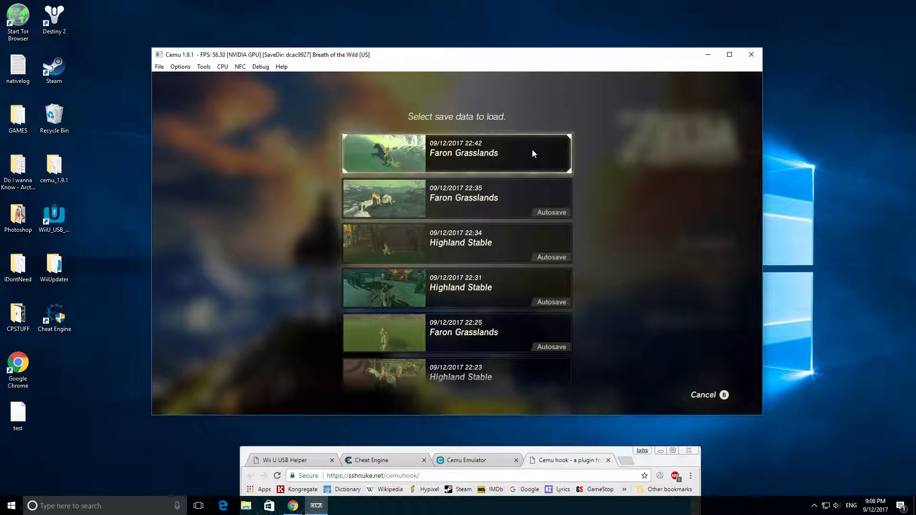
key("Return")
key("Return")
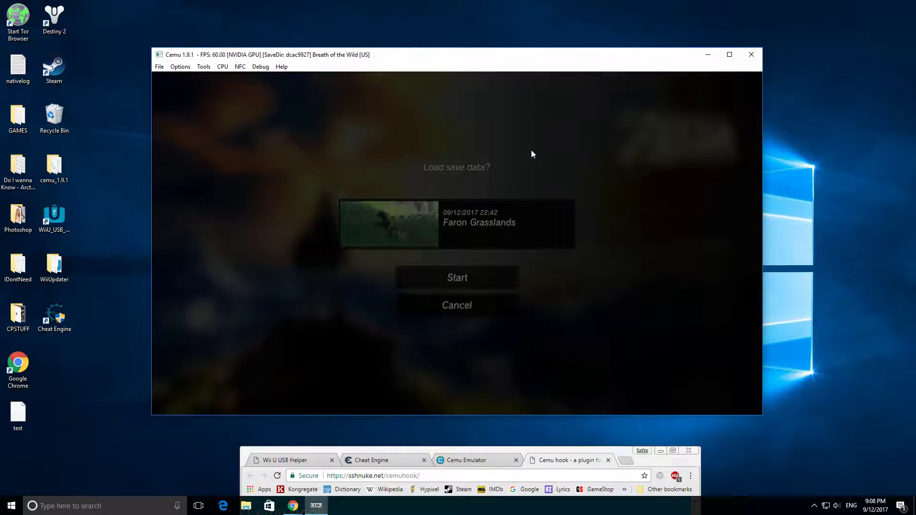
Check the emulated controller and device choices for Controller 1 in the input settings, keep Wii U GamePad, and close the dialog
left_click(181, 69)
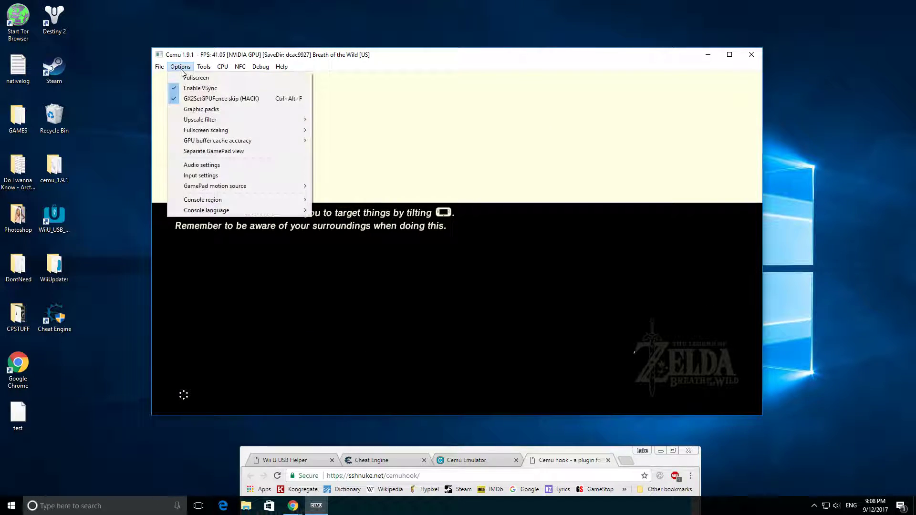
left_click(206, 178)
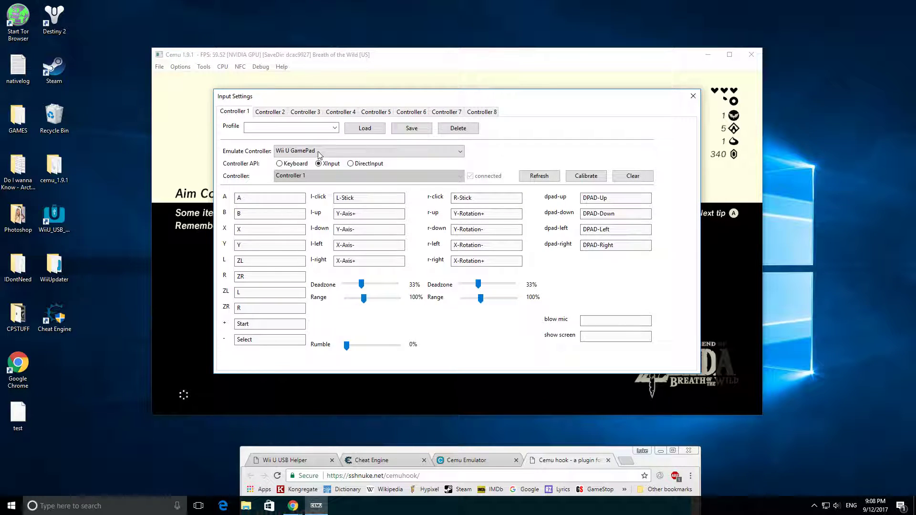
left_click(422, 152)
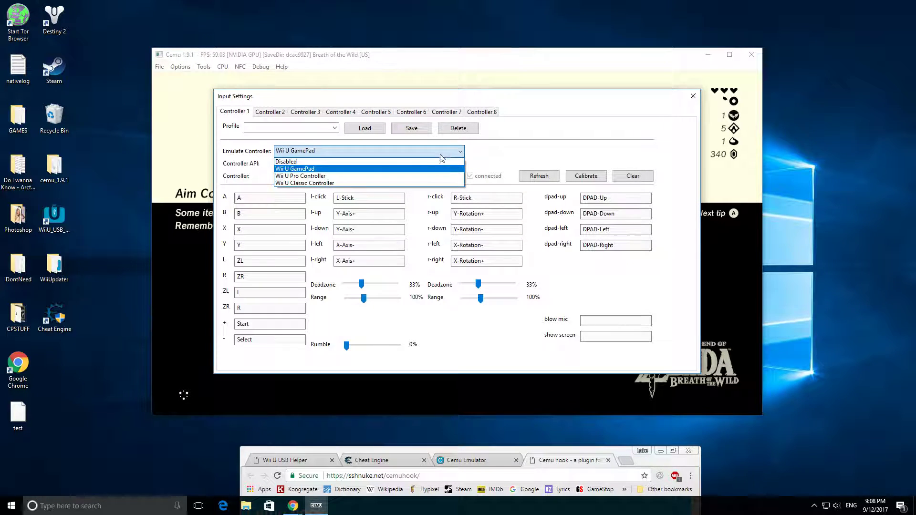
left_click(318, 170)
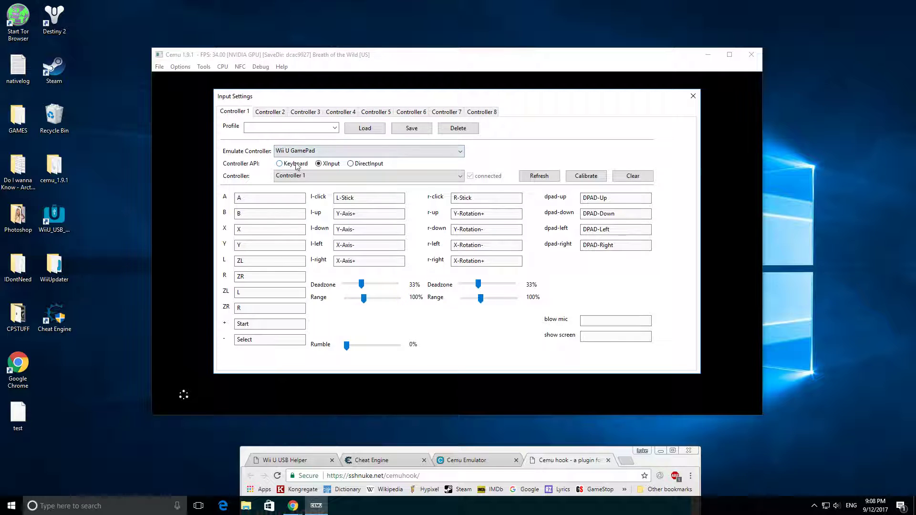
left_click(323, 175)
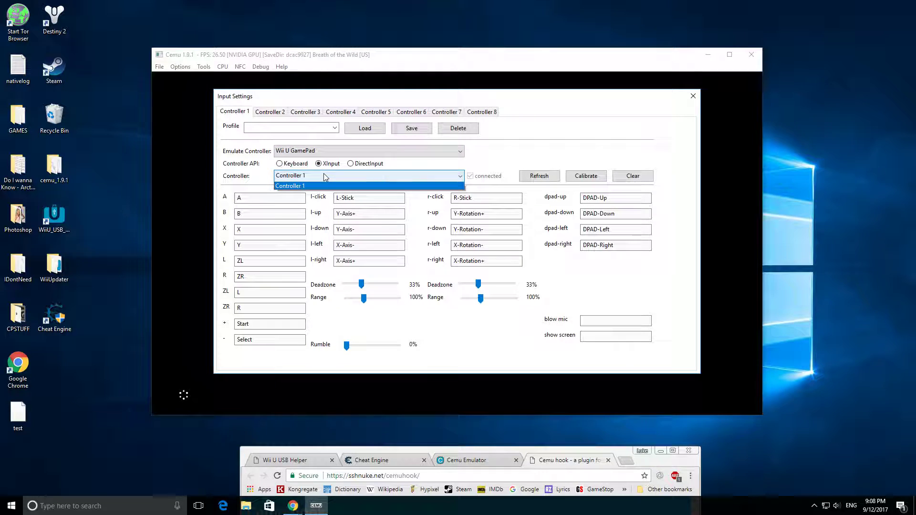
left_click(261, 181)
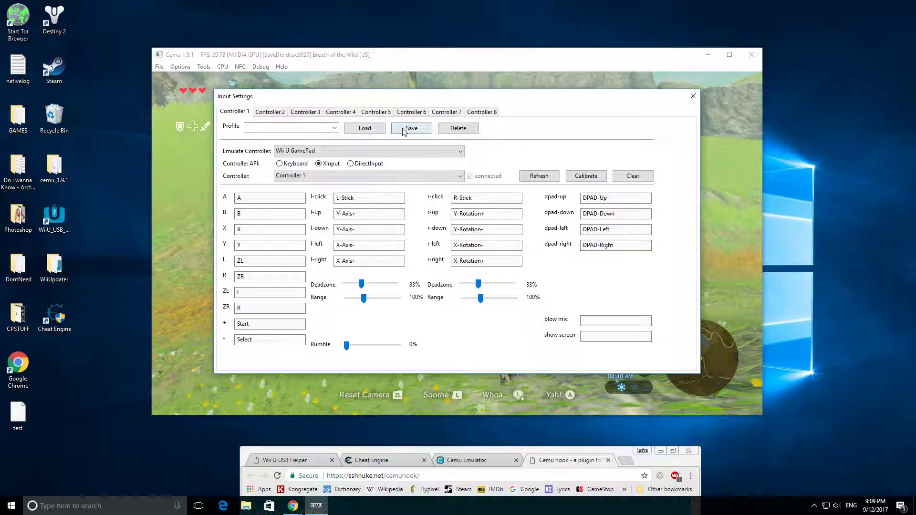
left_click(693, 97)
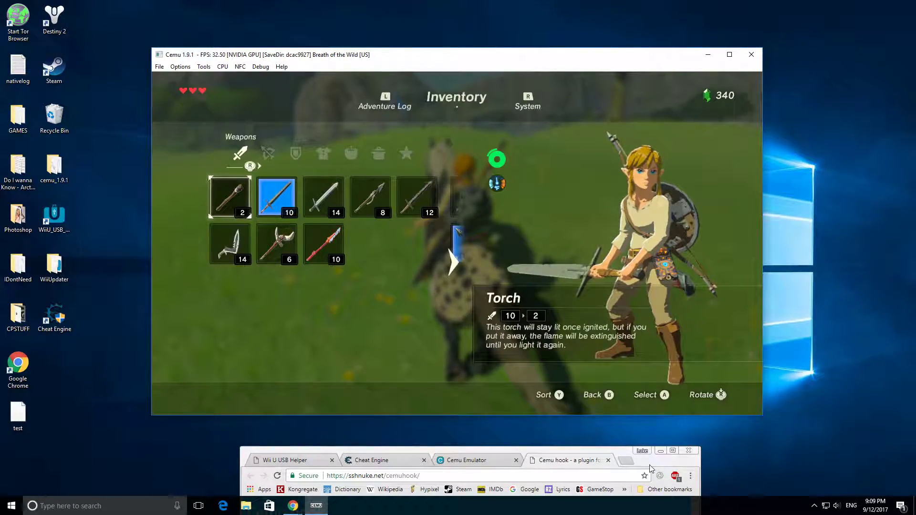
Switch to the browser, view the Cheat Engine 6.7 download on cheatengine.org, and minimize the browser
left_click_drag(652, 464, 642, 43)
left_click(398, 42)
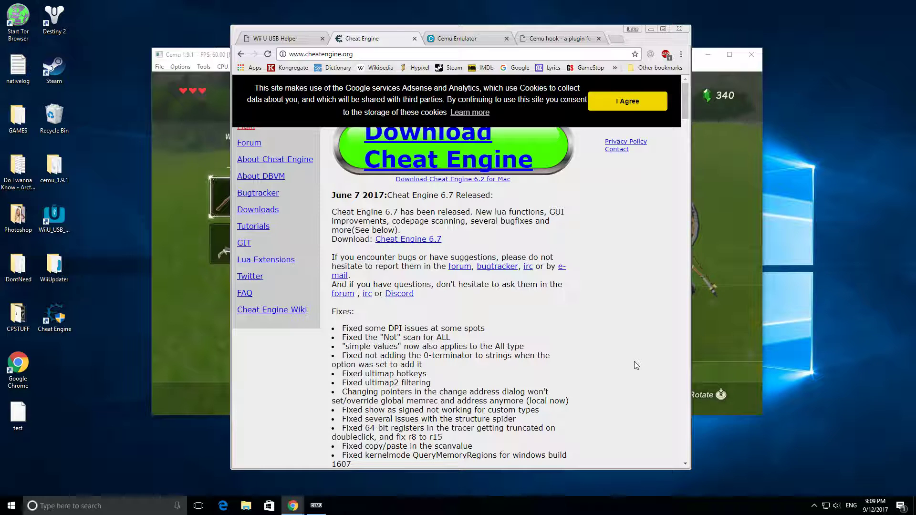
scroll(575, 297, "down", 4)
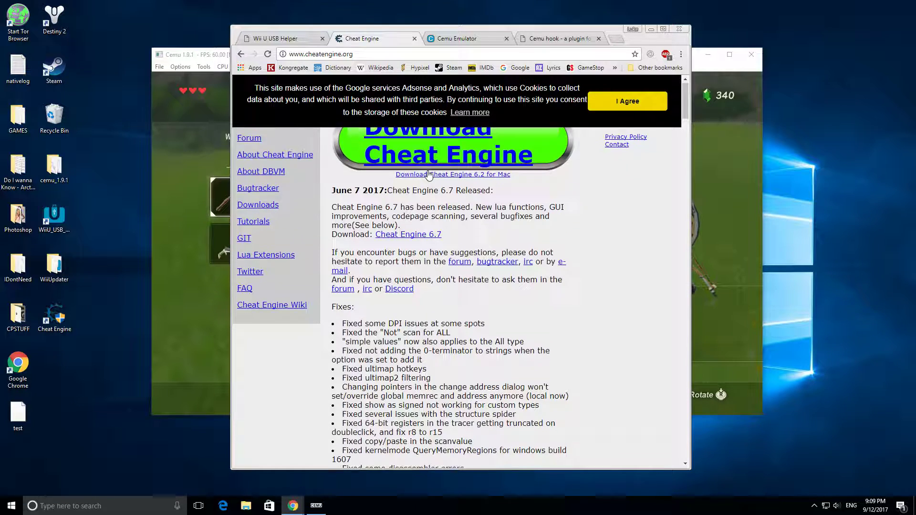
scroll(452, 167, "up", 4)
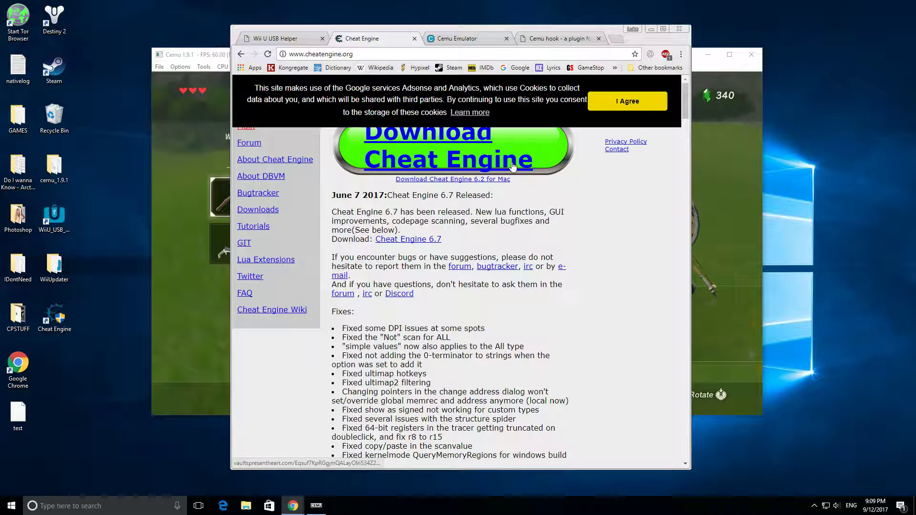
left_click(429, 241)
left_click(650, 29)
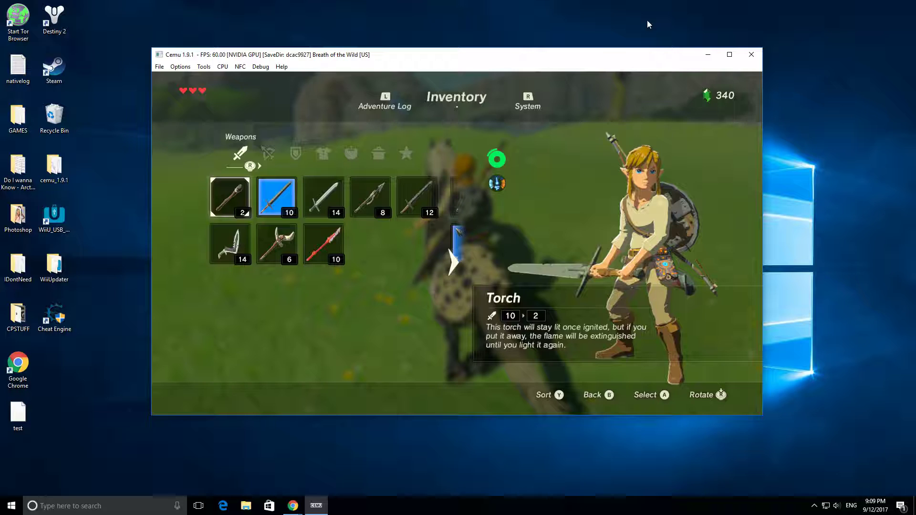
Launch Cheat Engine from the desktop, allow it to make changes, and open the Cemu 1.9.1 process in it
double_click(56, 311)
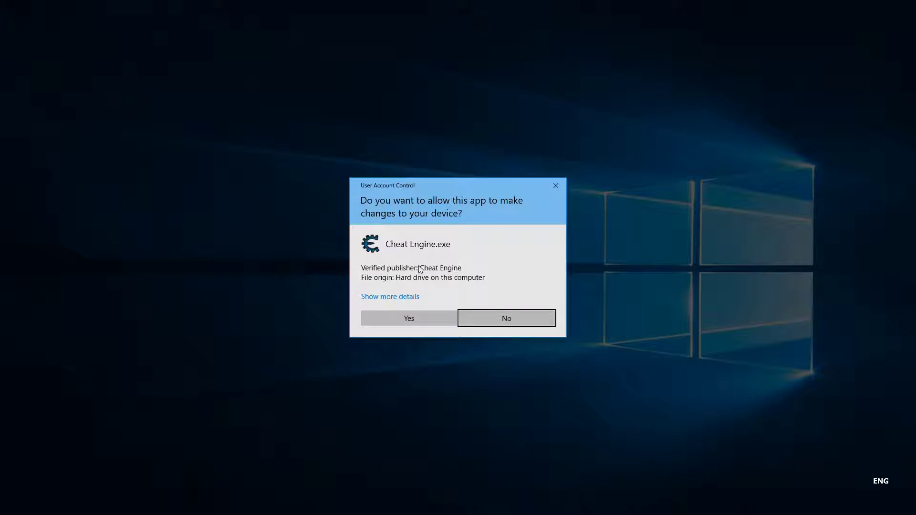
left_click(414, 315)
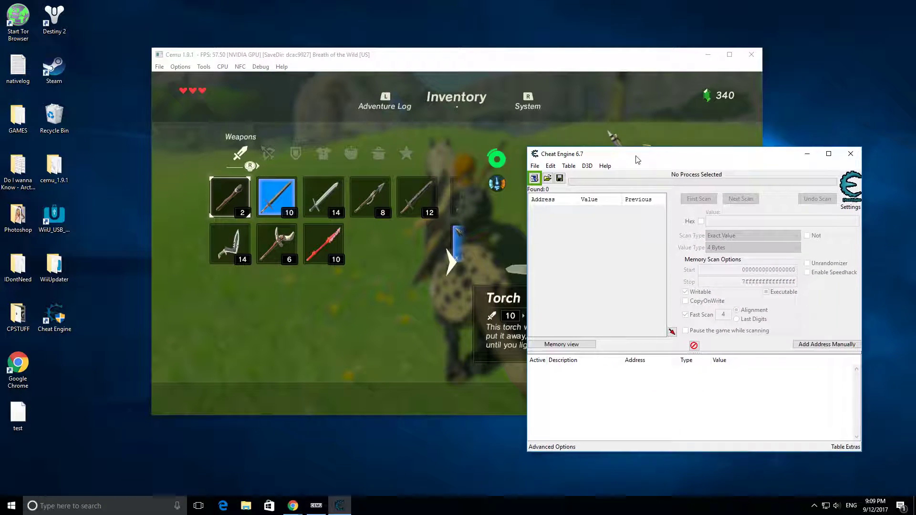
left_click(585, 182)
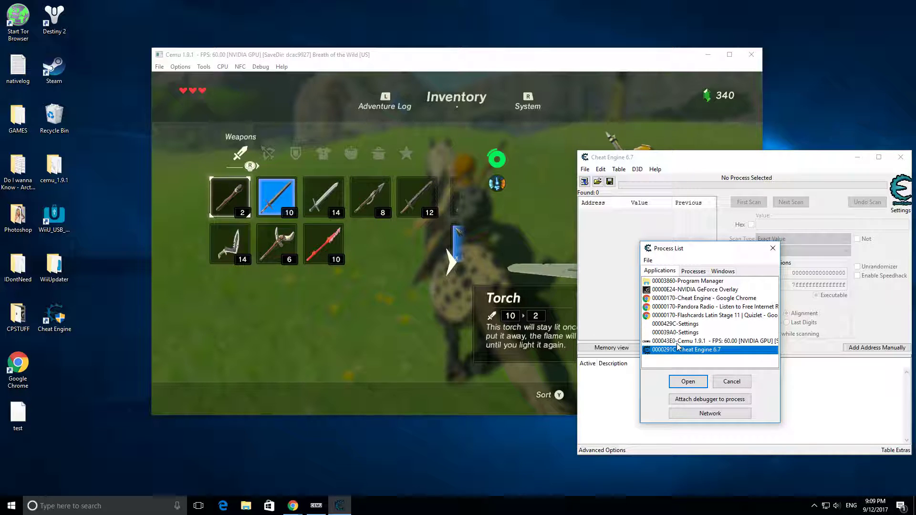
left_click(685, 341)
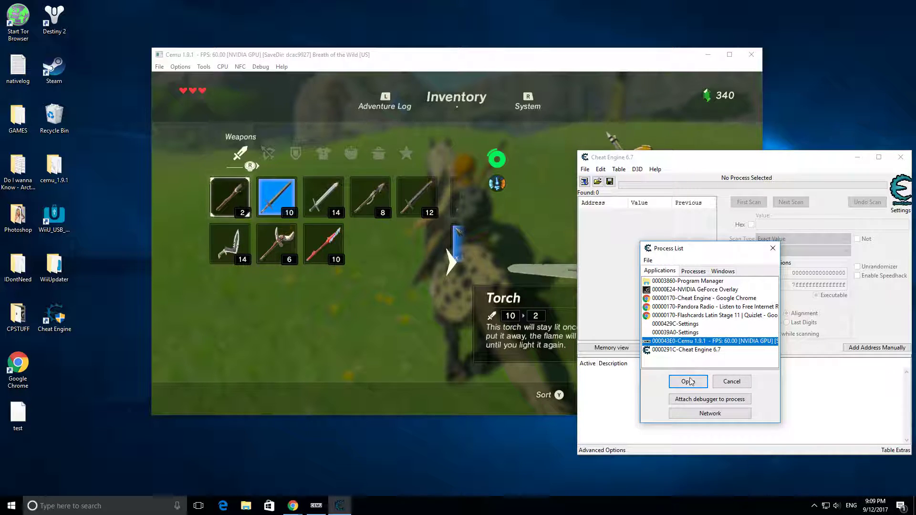
left_click(687, 382)
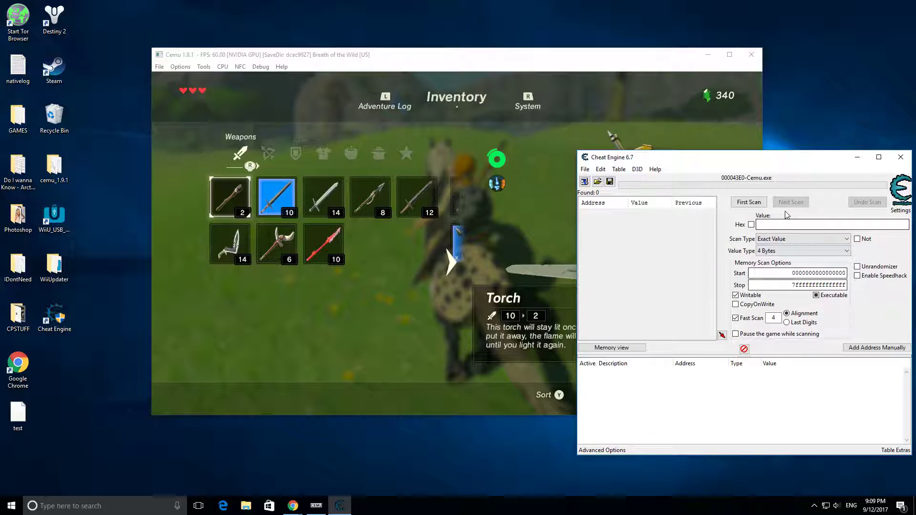
Reposition the Cheat Engine window over the game and enable Speedhack with a speed of 0.5
left_click_drag(785, 159, 698, 142)
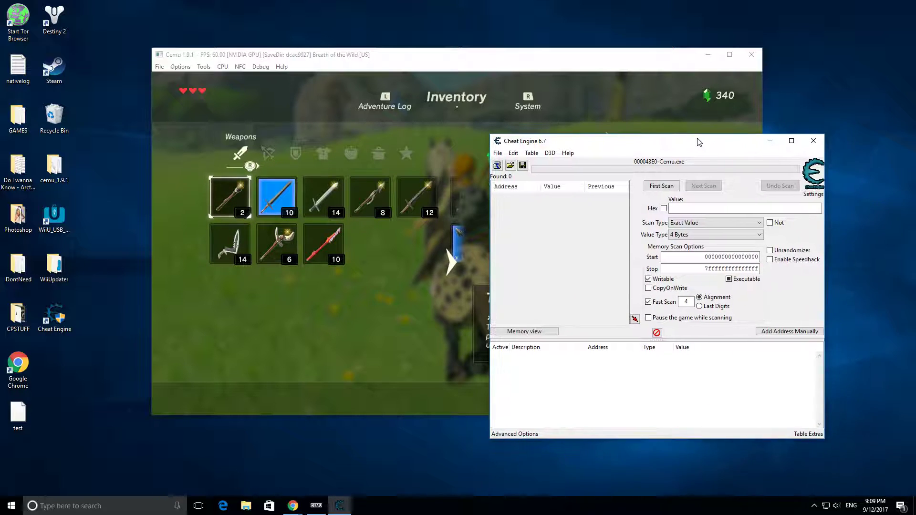
left_click(770, 259)
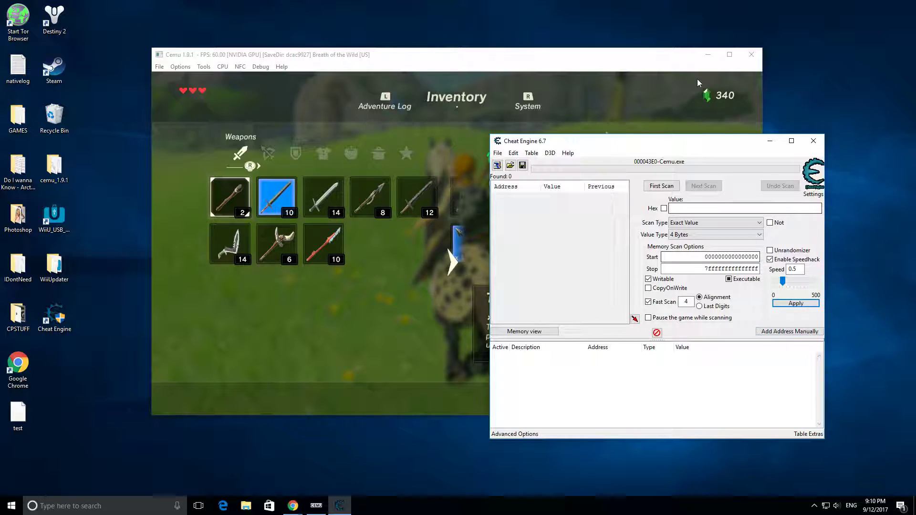
Return to Cemu, shift its window slightly, and leave the Torch's item menu and the inventory to resume gameplay
left_click(614, 69)
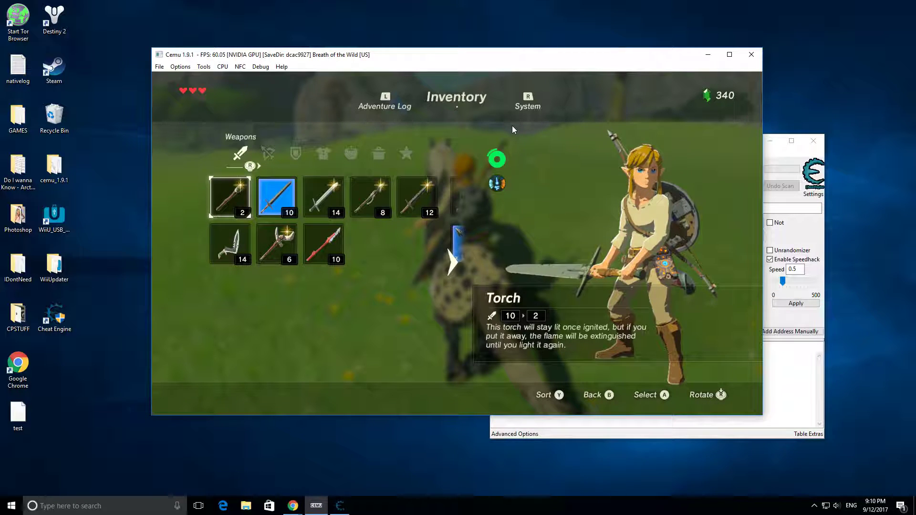
left_click_drag(565, 58, 552, 64)
key("a")
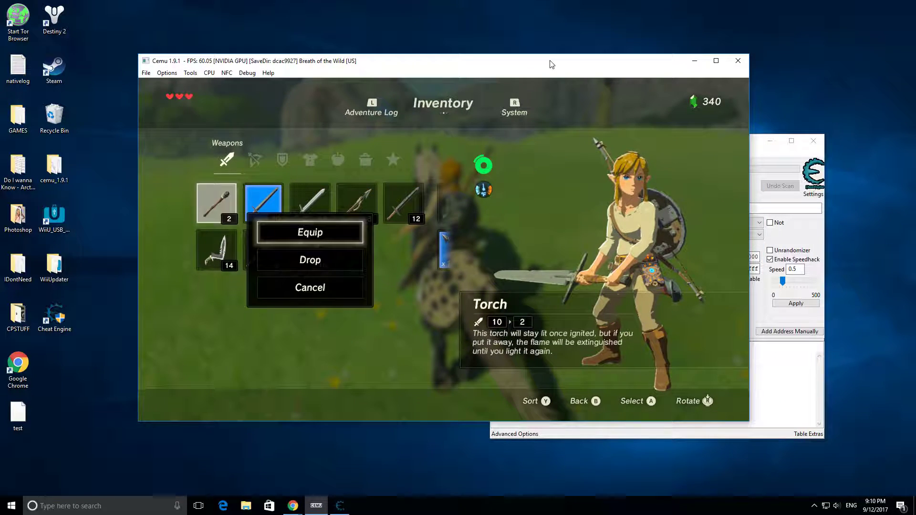
key("b")
key("b")
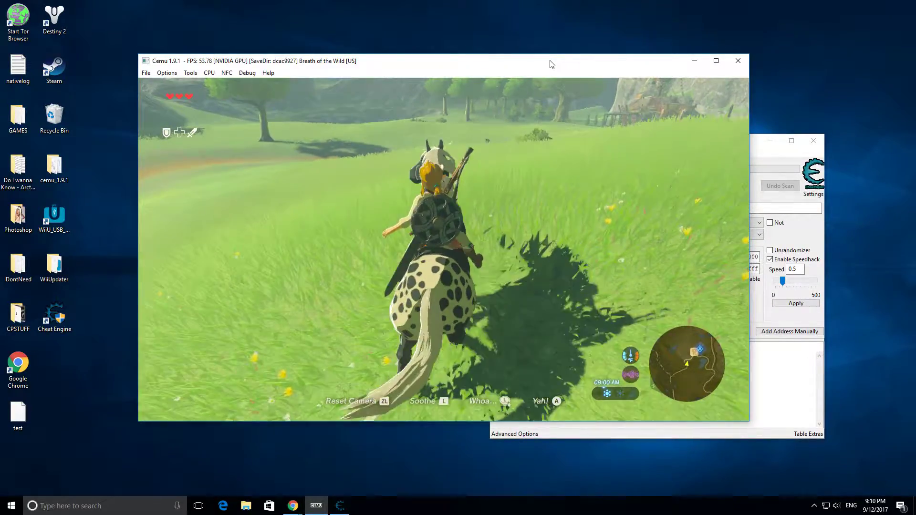
Maximize the Cemu window to view the gameplay, restore its size, and pause the game in the inventory
key("b")
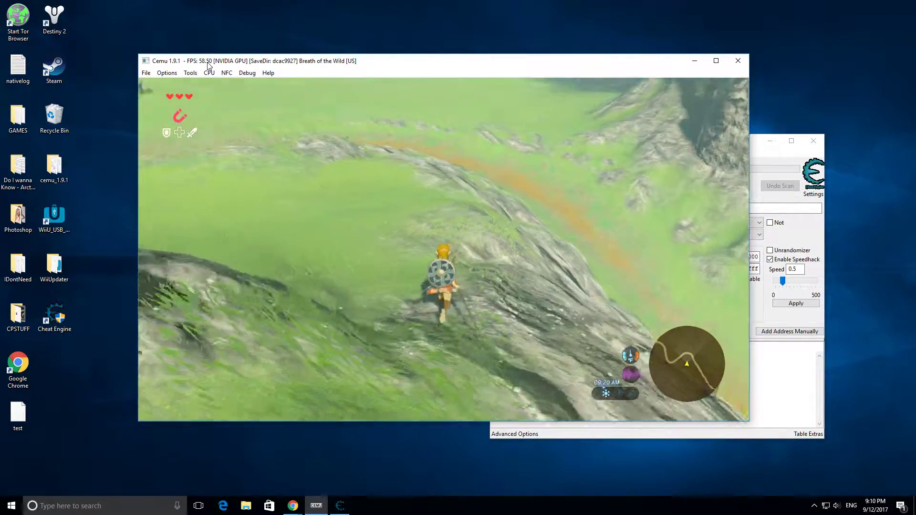
left_click(716, 62)
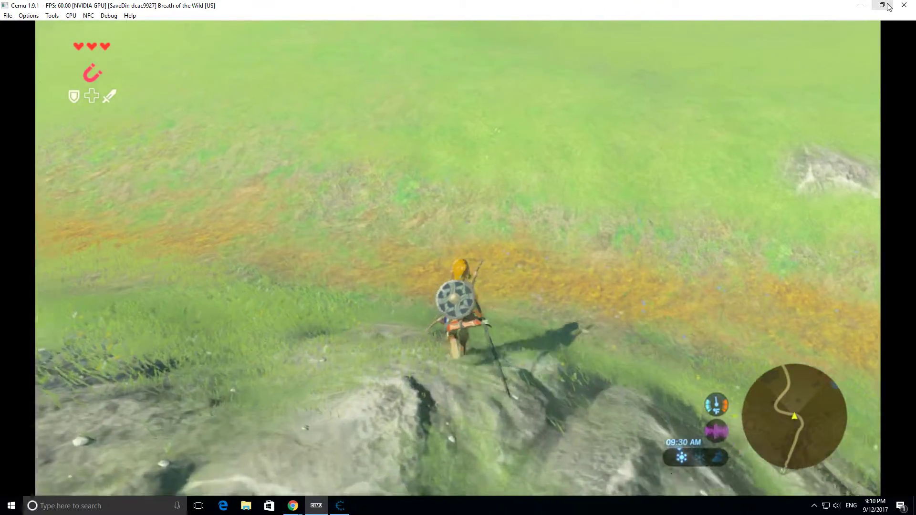
left_click(887, 5)
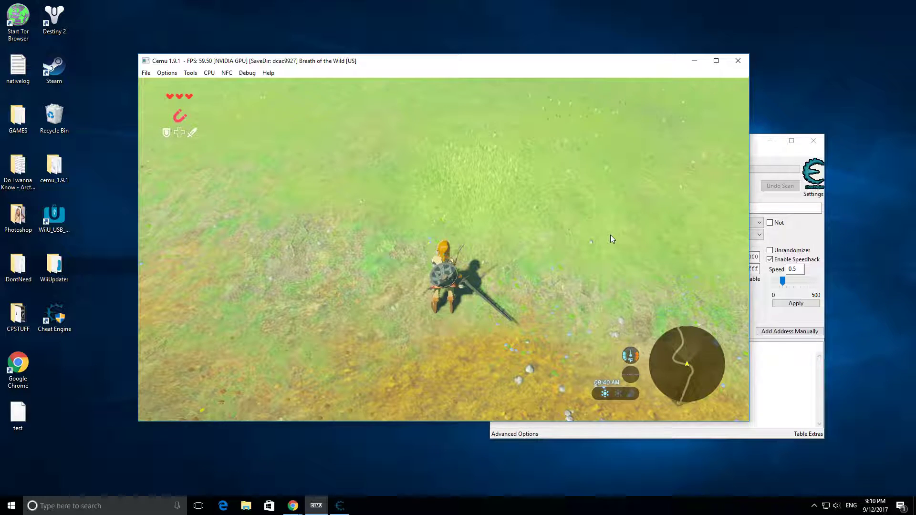
key("plus")
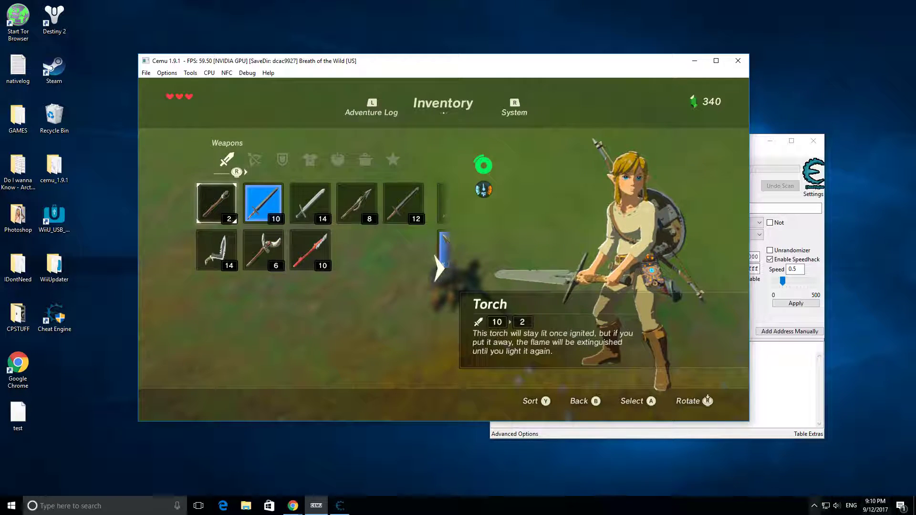
Open the NVIDIA Control Panel and bring up the program-specific 3D settings for CEMU (cemu.exe)
left_click(814, 506)
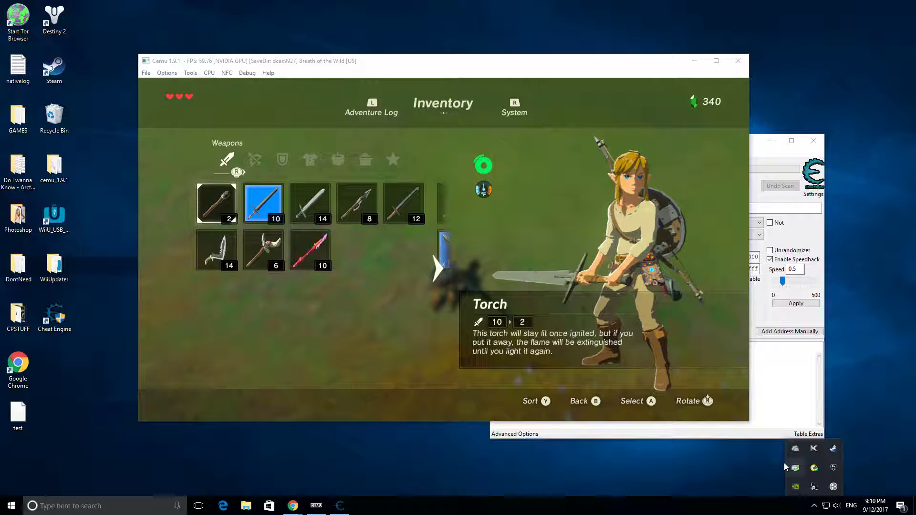
double_click(796, 487)
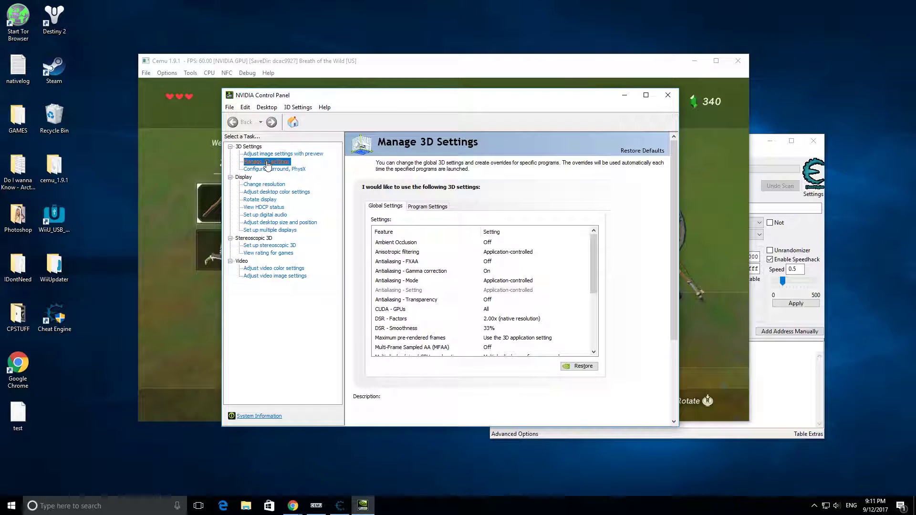
left_click(421, 207)
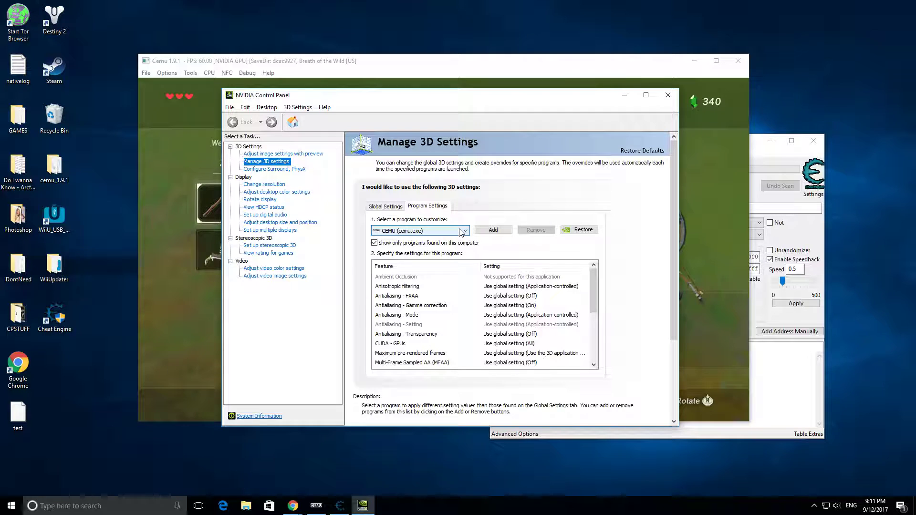
left_click(378, 231)
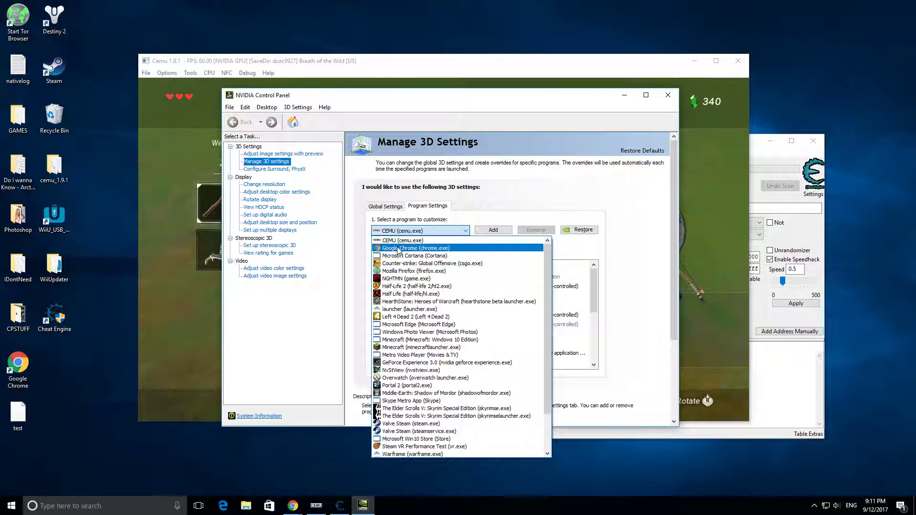
left_click(395, 243)
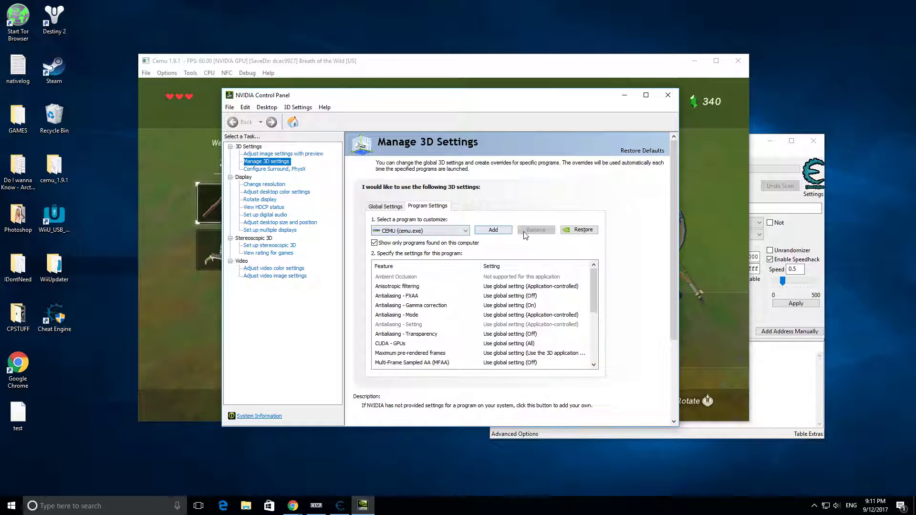
Review Cemu's multi-display, power management, shader cache, texture filtering and threaded optimization settings, and close the NVIDIA Control Panel
scroll(458, 320, "down", 2)
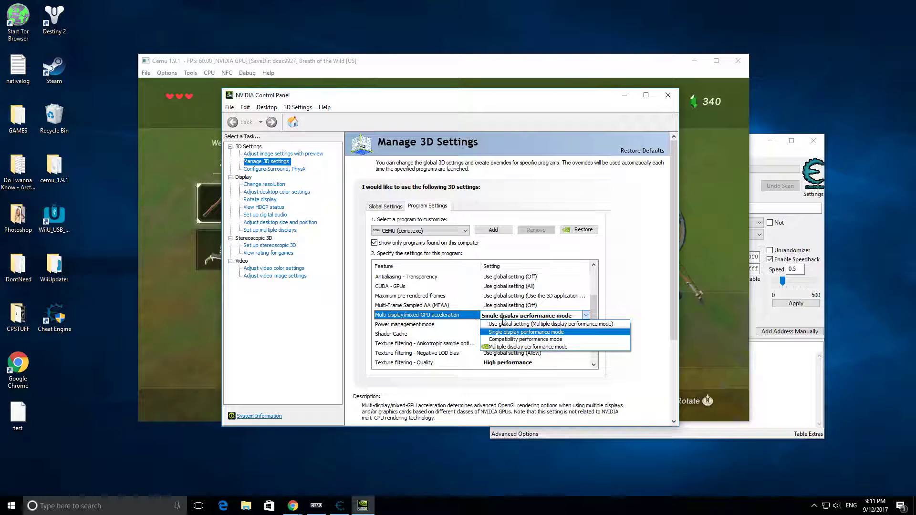
left_click(520, 317)
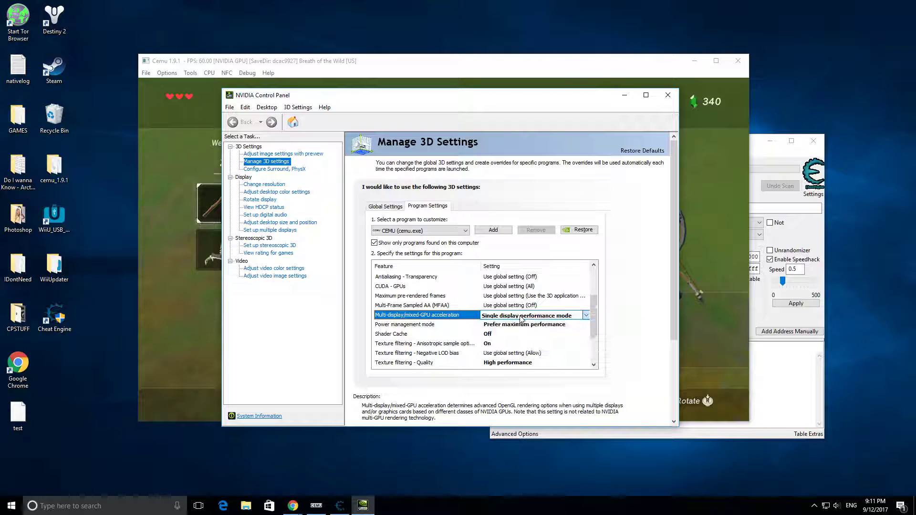
left_click(388, 327)
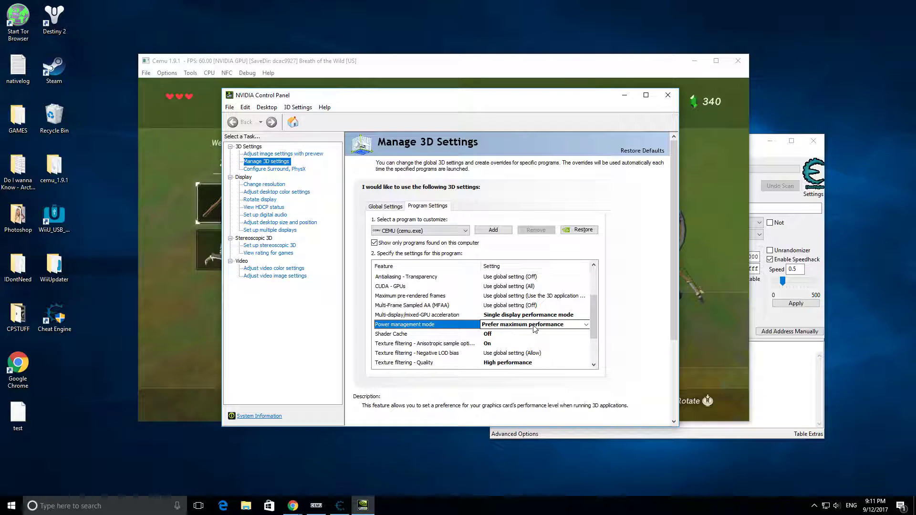
left_click(468, 336)
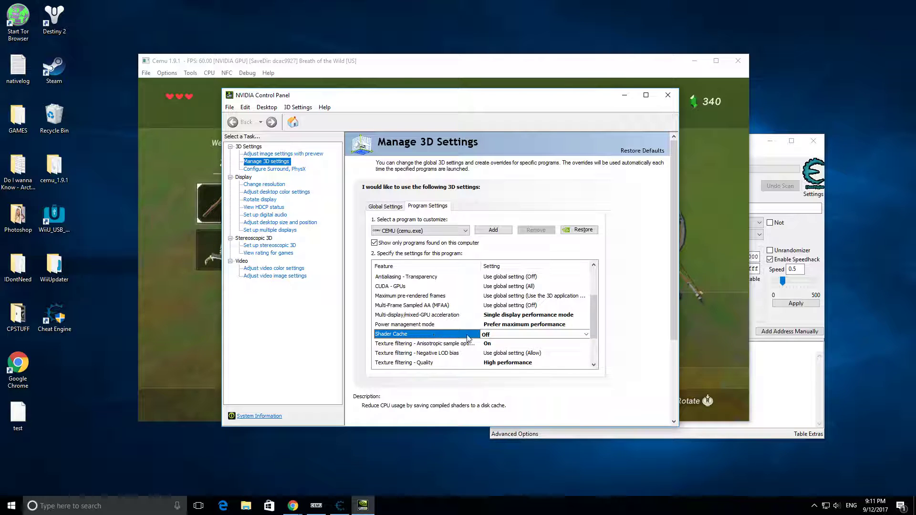
left_click(420, 344)
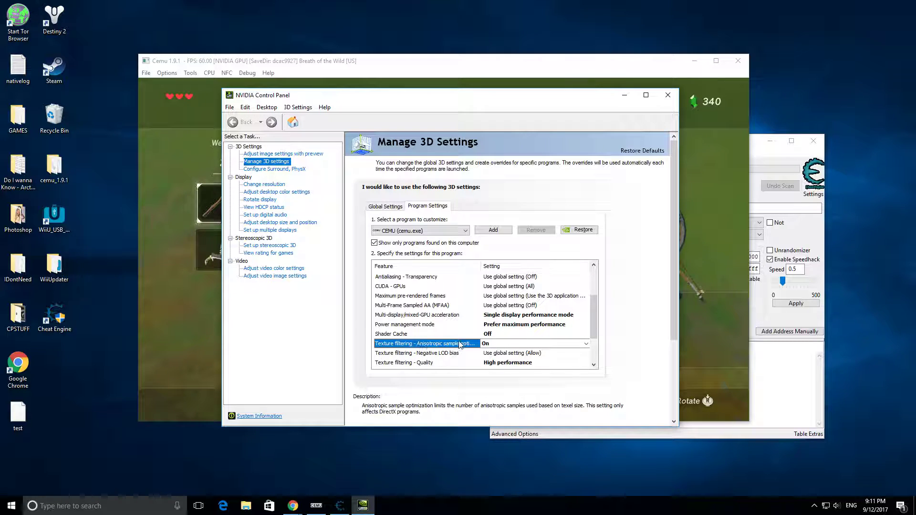
scroll(459, 344, "down", 1)
left_click(407, 334)
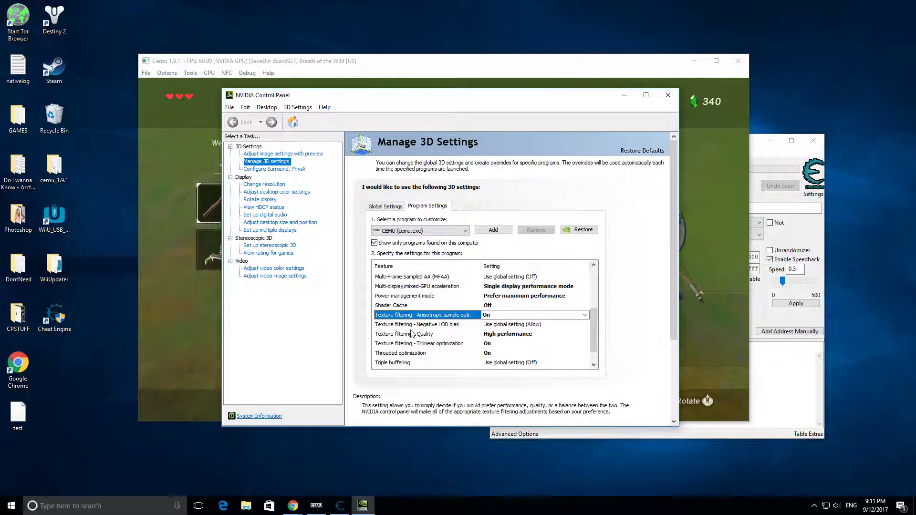
left_click(455, 343)
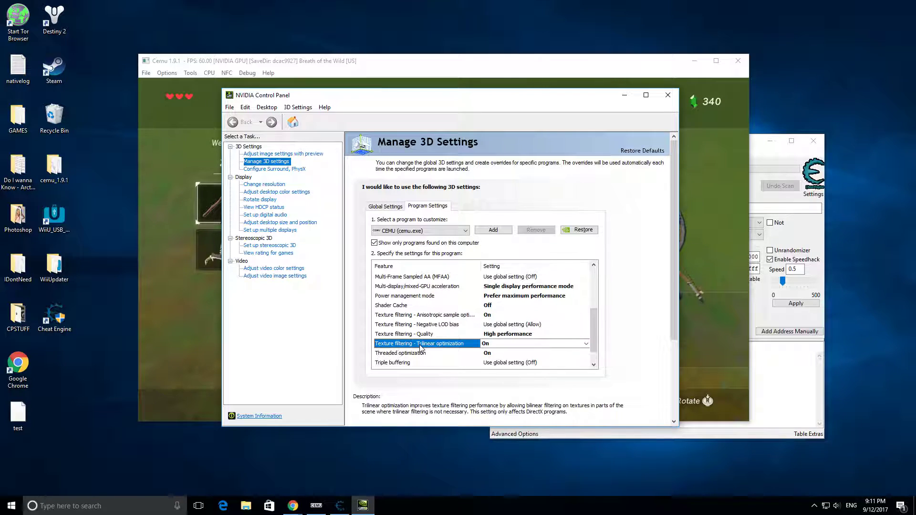
left_click(441, 353)
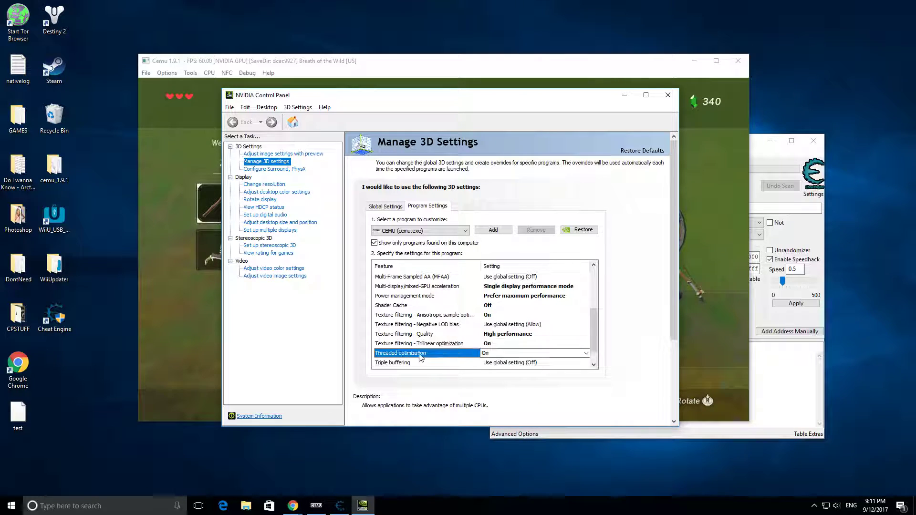
scroll(435, 351, "down", 1)
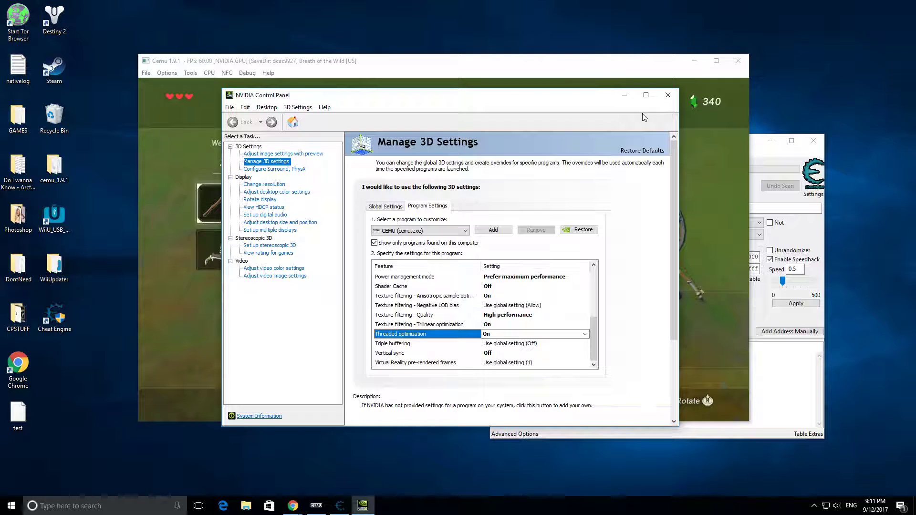
left_click(668, 95)
Nudge the Cemu window, open and dismiss the Torch's item menu, and leave the inventory to continue playing
left_click_drag(536, 66, 543, 68)
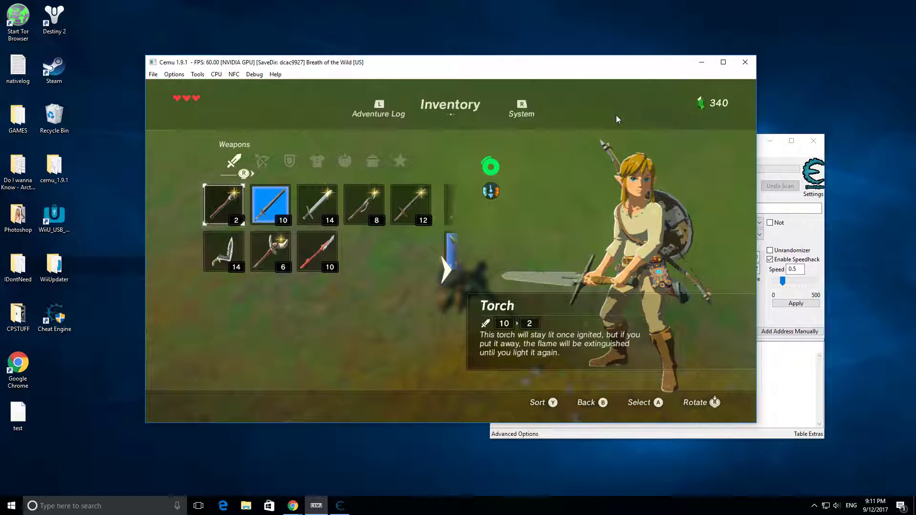
key("a")
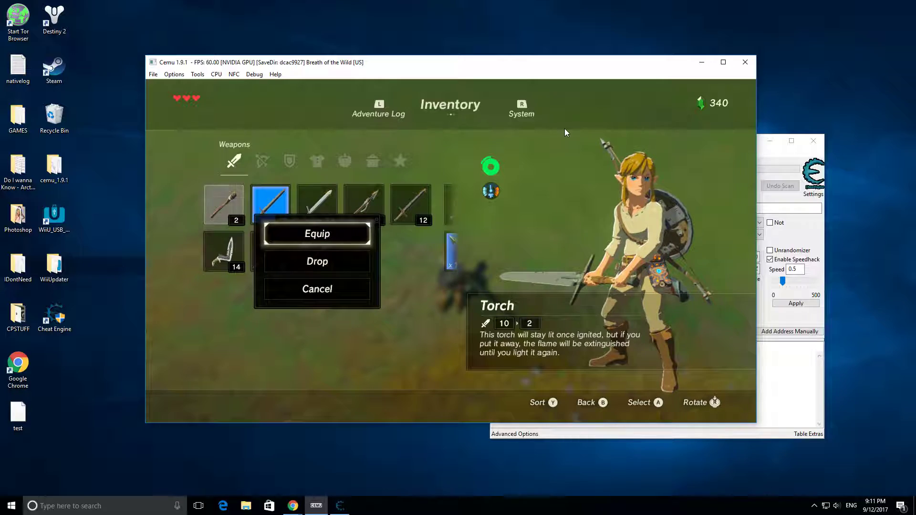
key("b")
key("b")
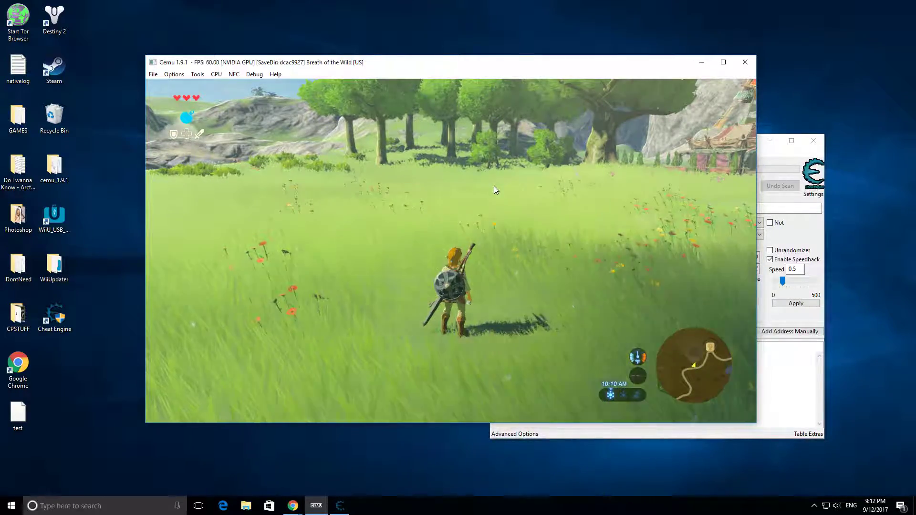
Pause the game in the inventory, exit Cemu, and move the Cheat Engine window toward the middle of the desktop
key("plus")
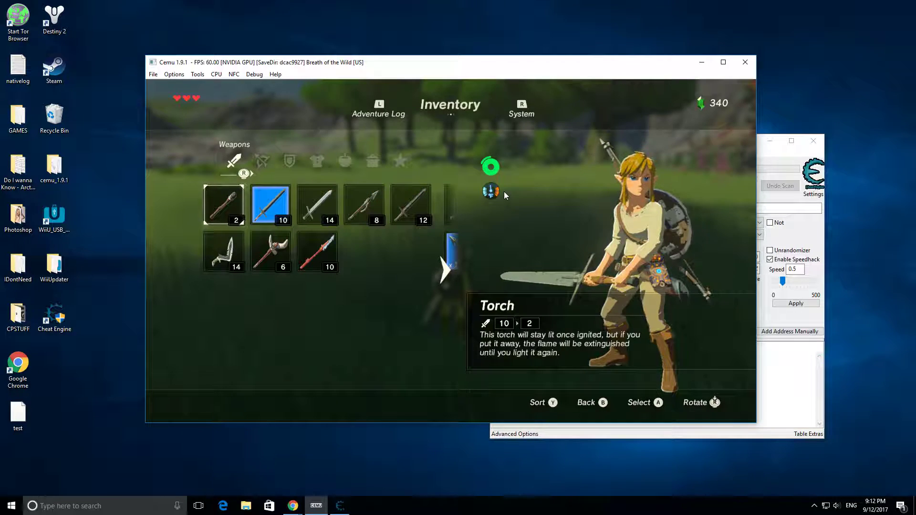
left_click(157, 75)
left_click(165, 93)
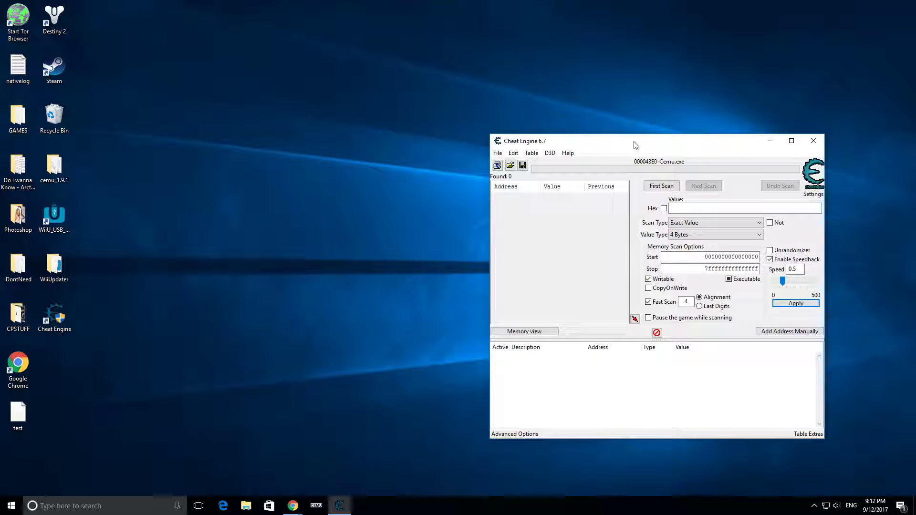
left_click_drag(635, 144, 479, 125)
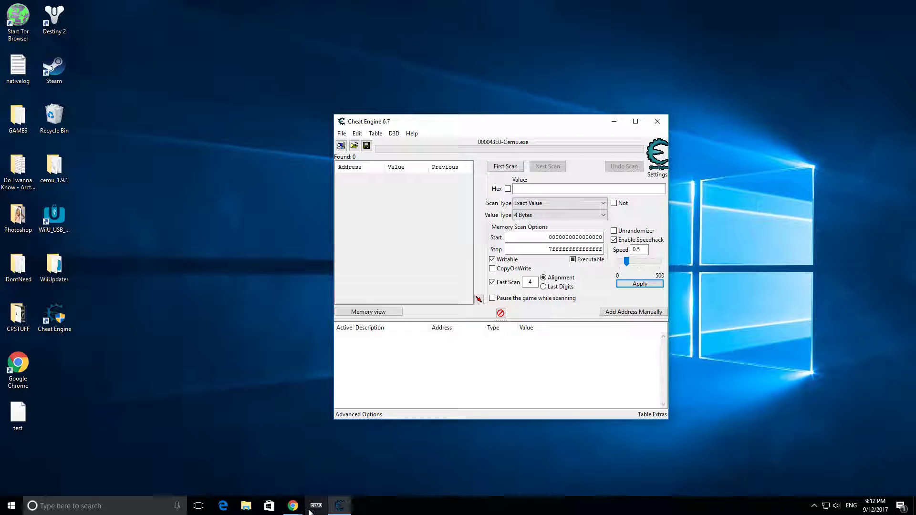
Switch to the browser, view the Cemu hook downloads on sshnuke.net, and close the browser window
mouse_move(293, 506)
left_click(377, 475)
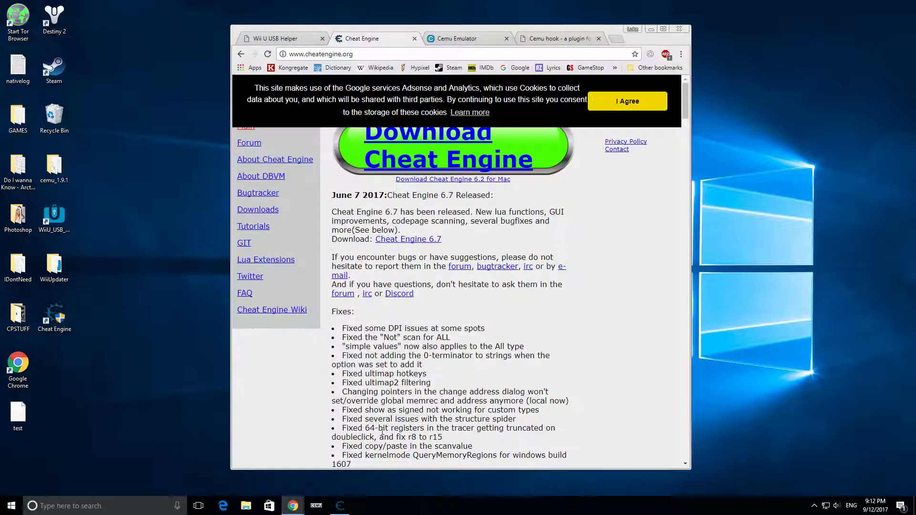
left_click(542, 39)
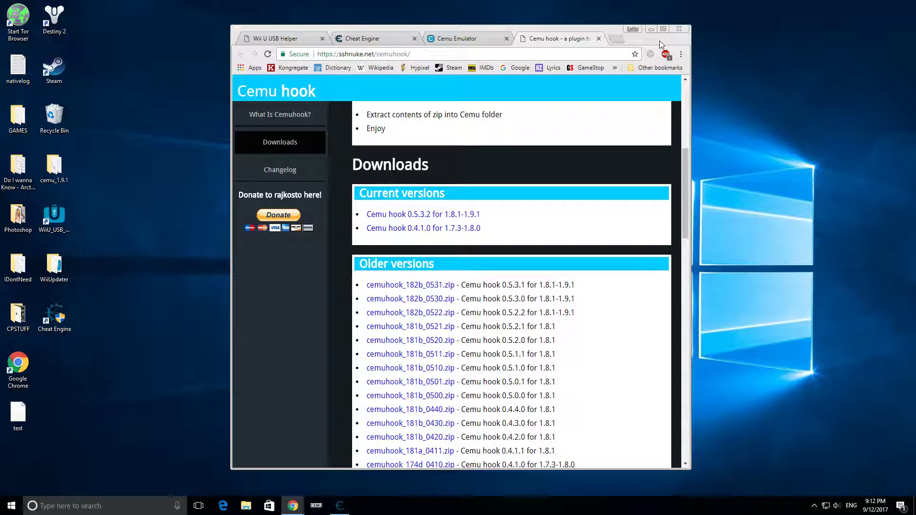
left_click(678, 30)
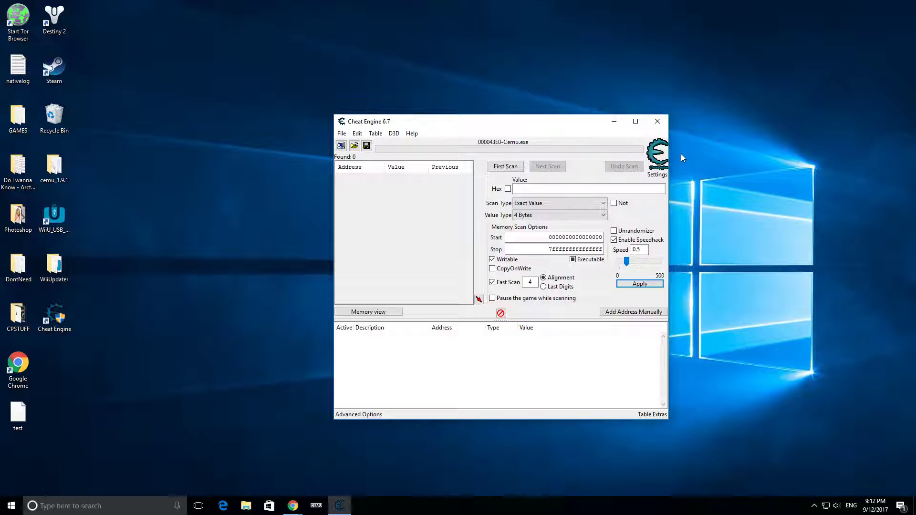